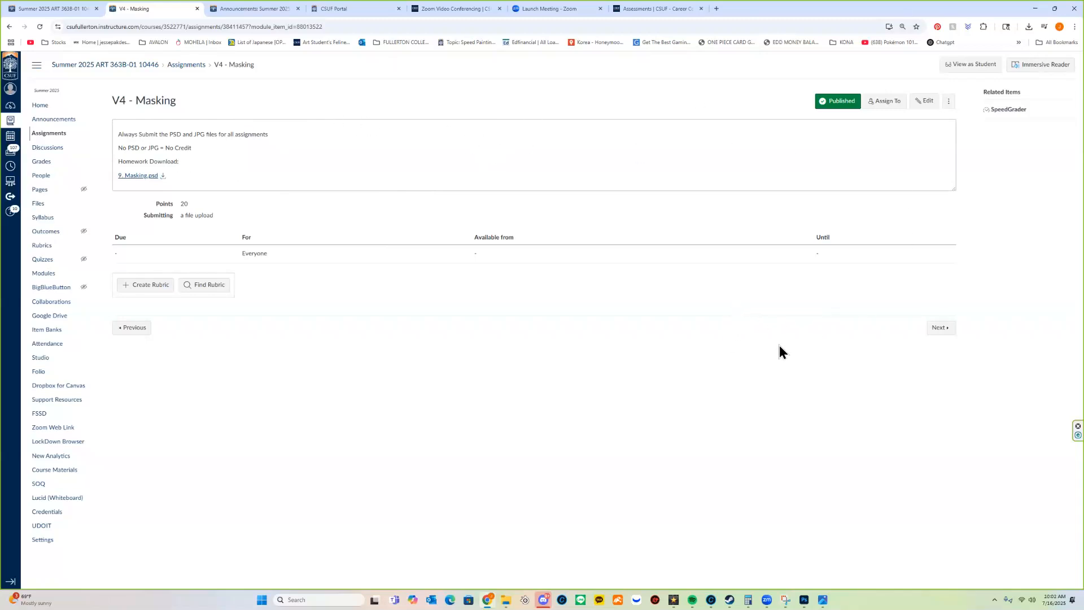
# Step: Switch to Photoshop and expand the Starting Photos layer group in the masking exercise file
pyautogui.click(804, 600)
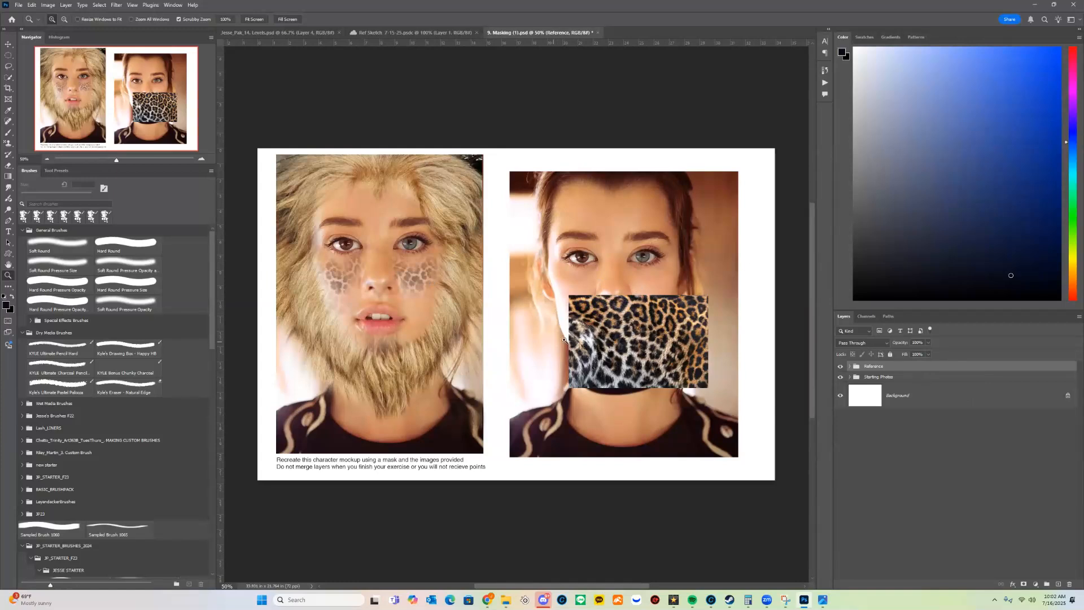
pyautogui.click(849, 378)
pyautogui.click(851, 377)
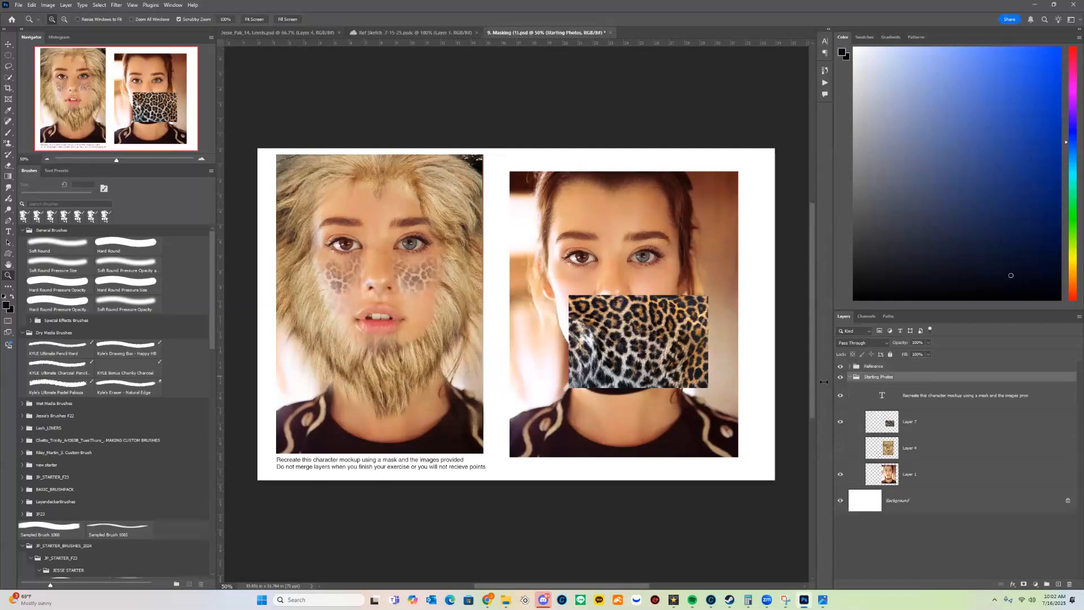
# Step: Toggle the visibility of the lion and leopard layers to examine each starting photo, ending with the lion hidden
pyautogui.click(839, 450)
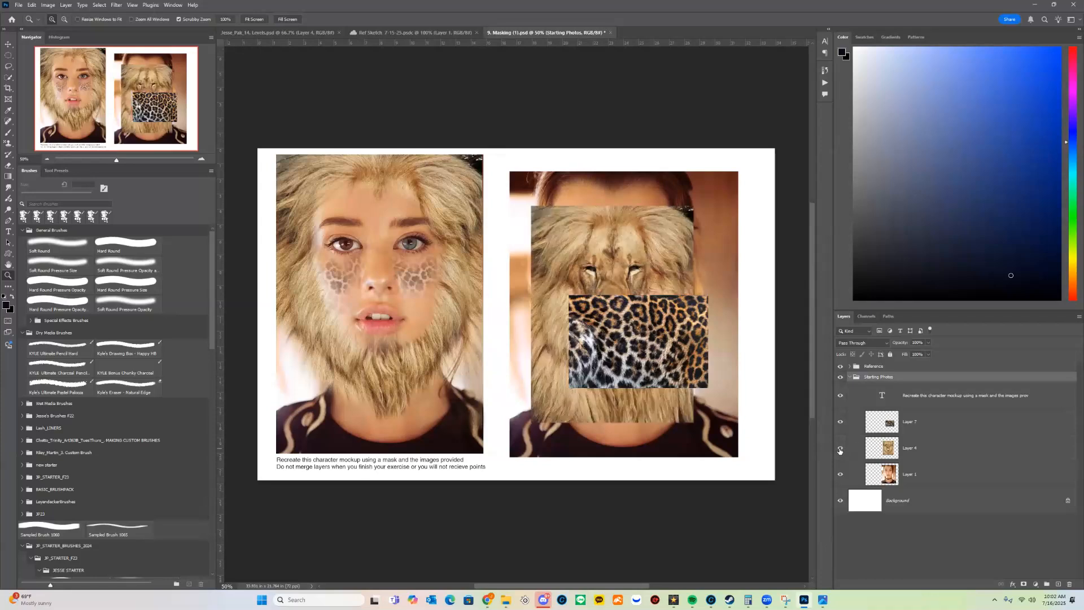
pyautogui.click(840, 450)
pyautogui.click(839, 450)
pyautogui.click(840, 448)
pyautogui.click(840, 422)
pyautogui.click(840, 422)
pyautogui.click(840, 422)
pyautogui.click(840, 422)
pyautogui.click(839, 449)
pyautogui.press('v')
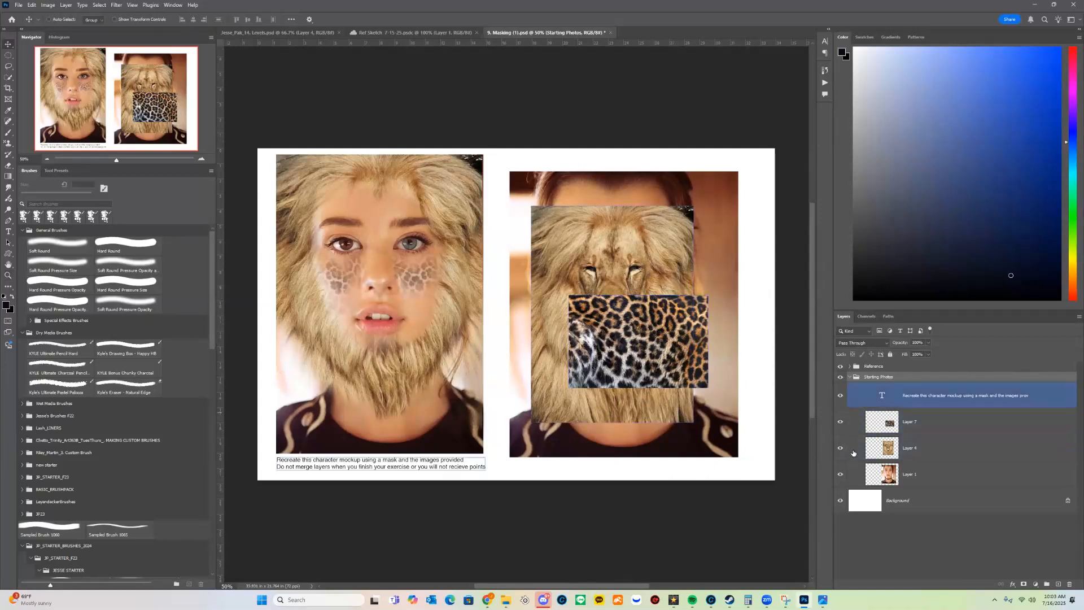
pyautogui.click(840, 448)
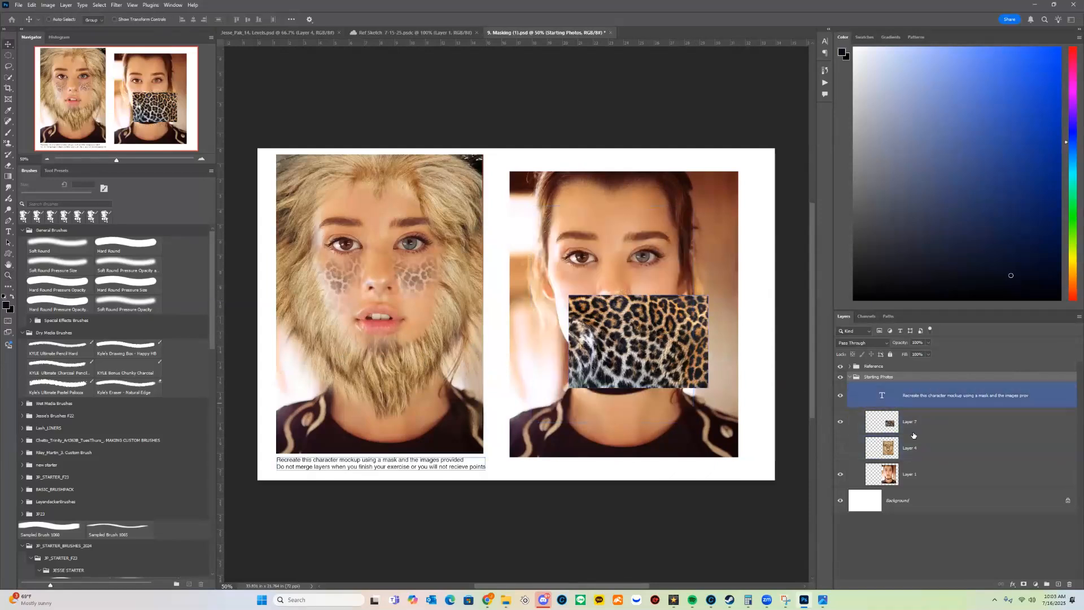
# Step: Move the leopard texture up over the woman's nose and cheeks and select its layer, Layer 7
pyautogui.press('ctrl')
pyautogui.moveTo(647, 357); pyautogui.dragTo(652, 324)
pyautogui.hotkey('ctrl', 'z')
pyautogui.click(927, 421)
pyautogui.press('z')
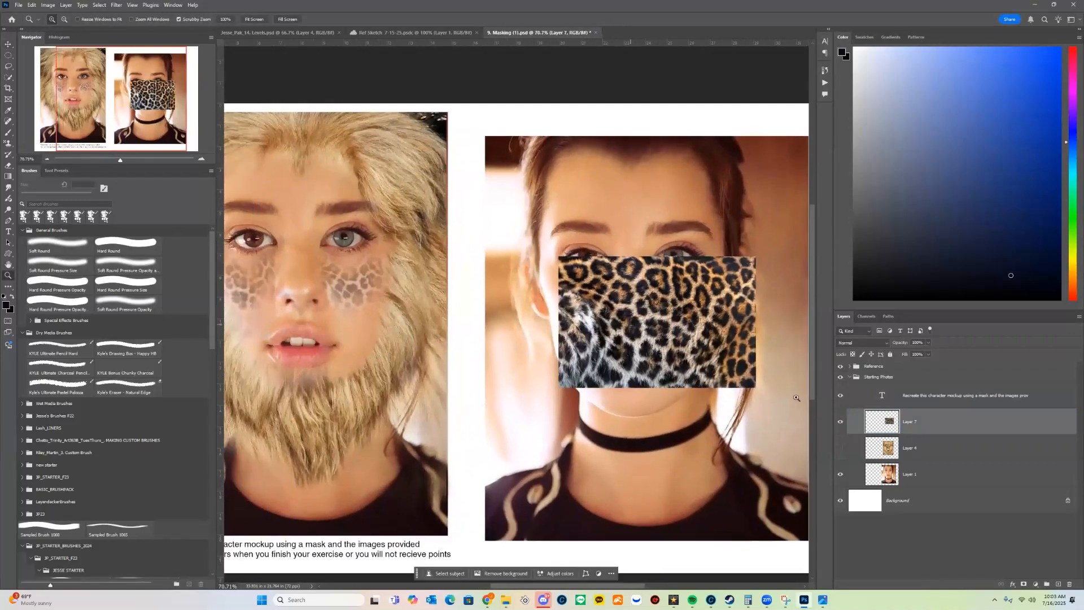
# Step: Duplicate the leopard texture layer and hide the original Layer 7
pyautogui.click(840, 448)
pyautogui.hotkey('ctrl', 'j')
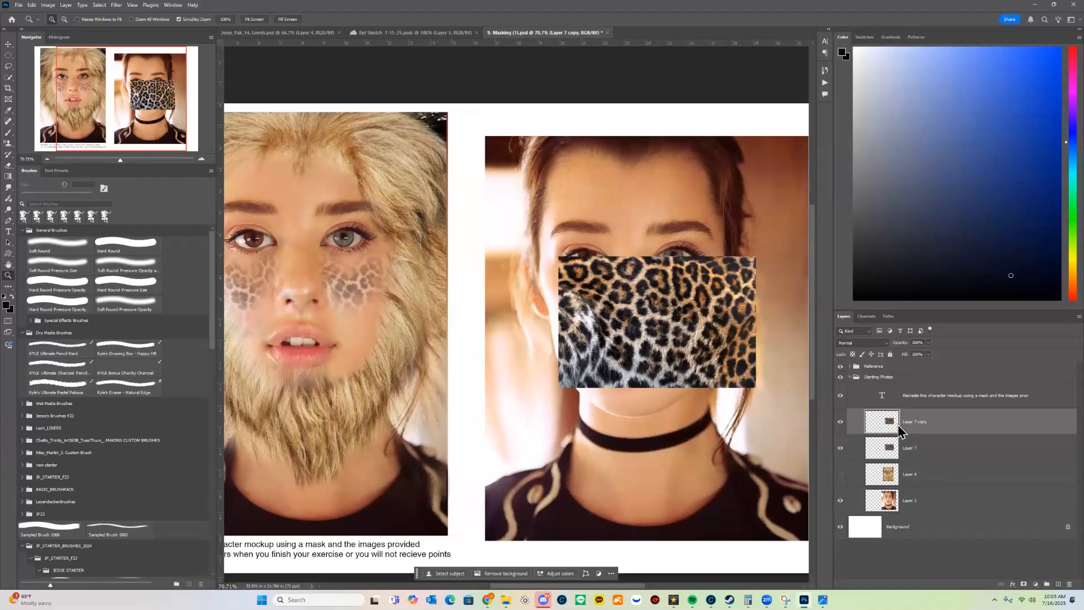
pyautogui.click(840, 448)
# Step: Move the leopard copy sideways and down so it covers the mouth, chin and the cheek below the blue eye
pyautogui.moveTo(695, 327); pyautogui.dragTo(669, 357)
pyautogui.press('v')
pyautogui.moveTo(685, 336); pyautogui.dragTo(716, 345)
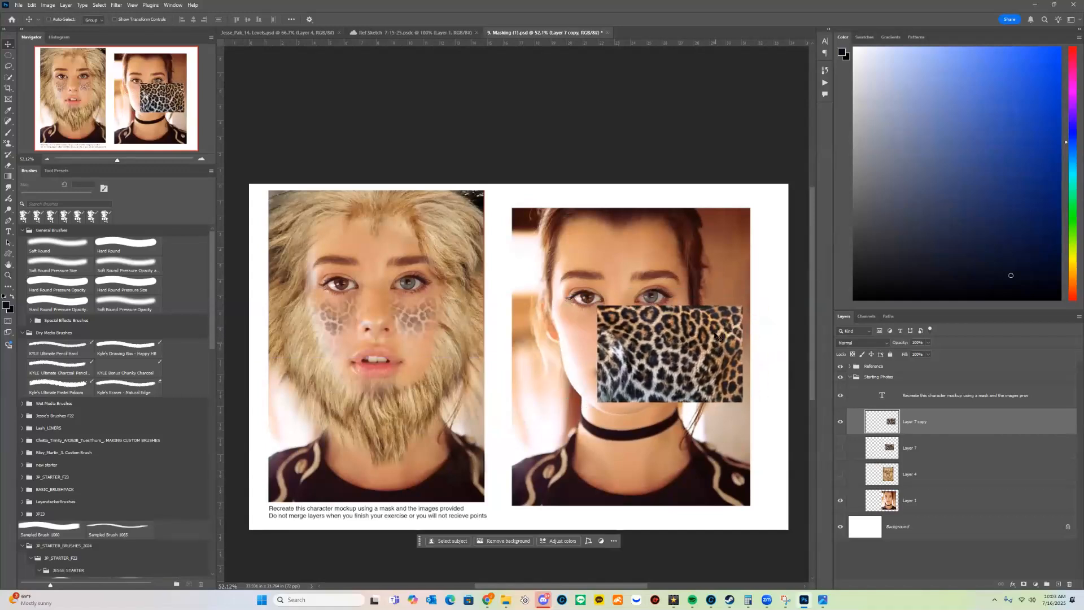
pyautogui.keyDown('ctrl'); pyautogui.click(589, 333); pyautogui.keyUp('ctrl')
pyautogui.moveTo(729, 354)
pyautogui.mouseDown()
pyautogui.moveTo(726, 321)
pyautogui.moveTo(692, 352)
pyautogui.moveTo(728, 350)
pyautogui.moveTo(712, 352)
pyautogui.moveTo(718, 371)
pyautogui.mouseUp()
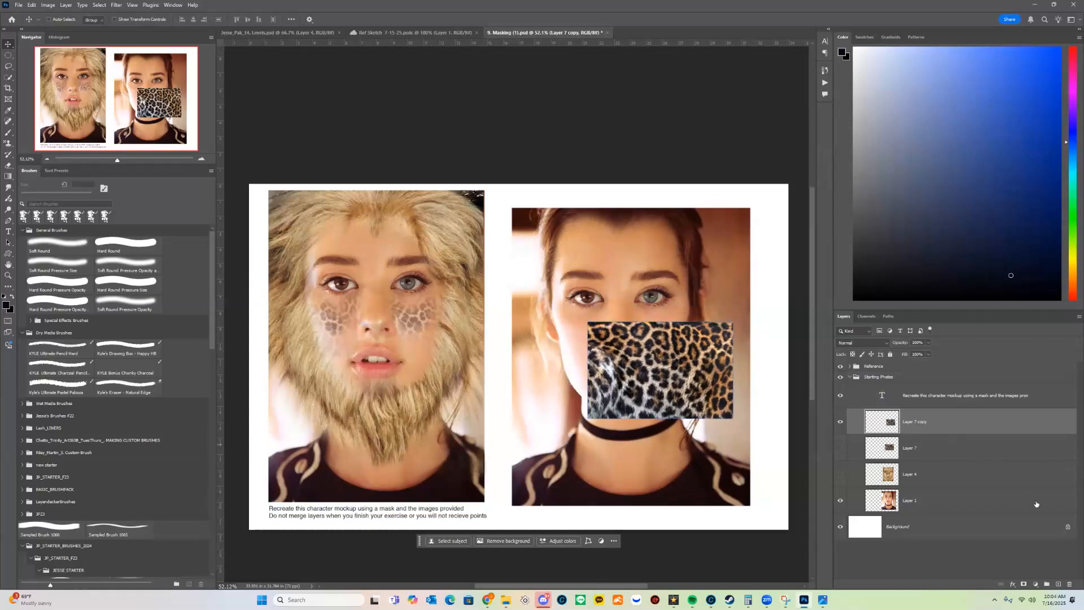
# Step: Add a layer mask to the leopard copy and move its texture across the centre of the woman's lower face
pyautogui.click(1023, 584)
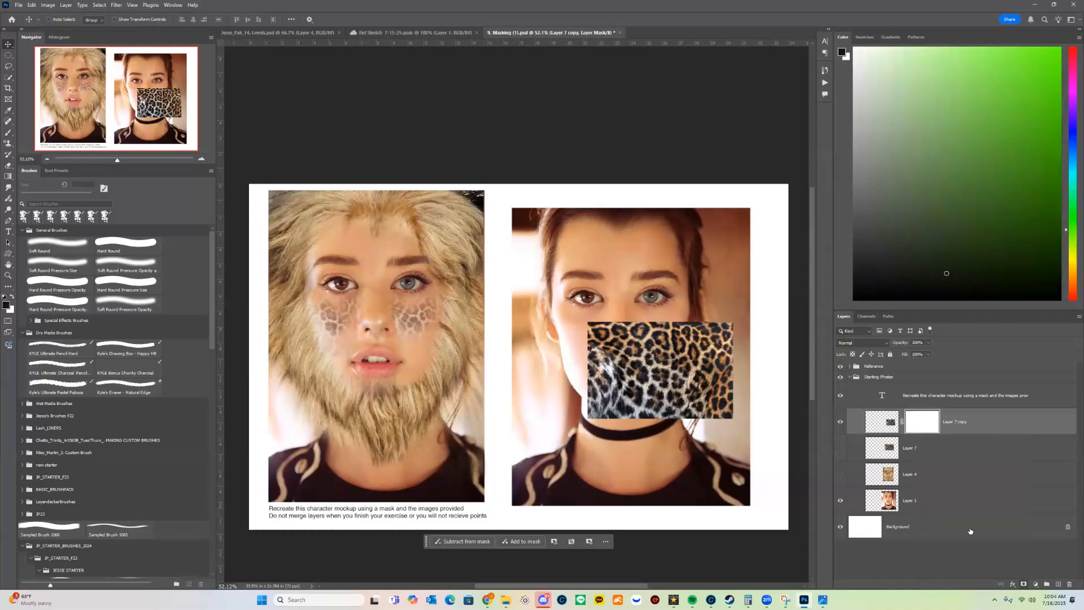
pyautogui.click(889, 419)
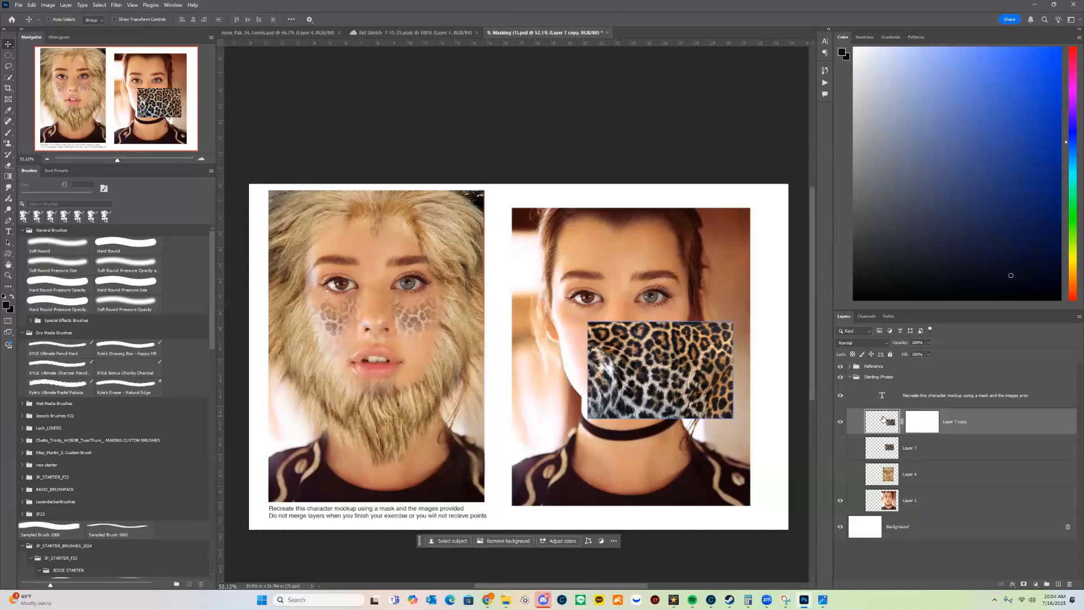
pyautogui.click(925, 419)
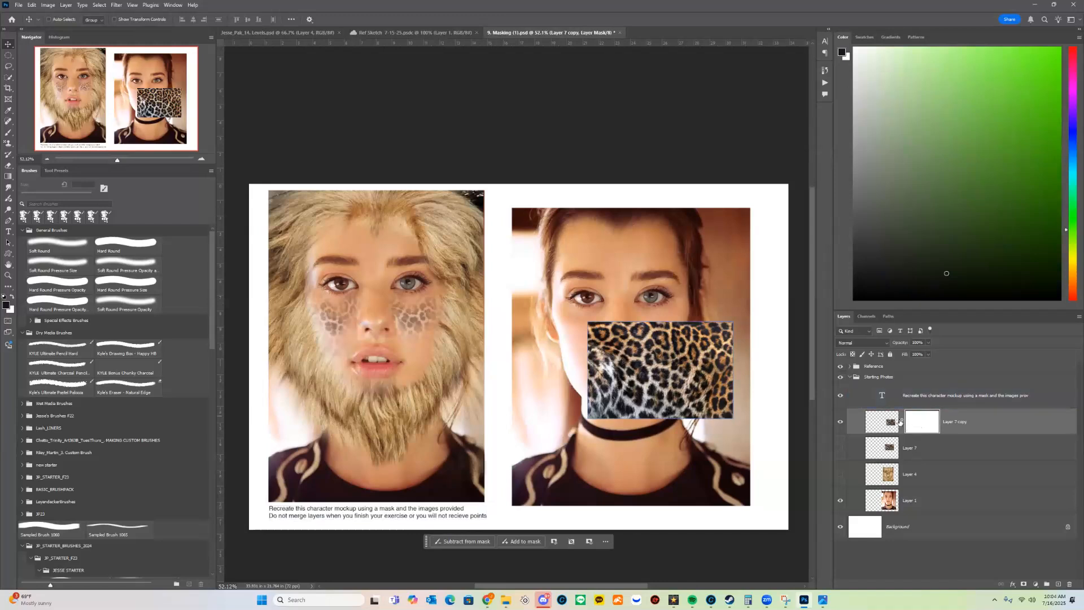
pyautogui.click(889, 422)
pyautogui.moveTo(686, 336)
pyautogui.mouseDown()
pyautogui.moveTo(657, 342)
pyautogui.moveTo(721, 316)
pyautogui.moveTo(751, 319)
pyautogui.moveTo(668, 343)
pyautogui.moveTo(692, 327)
pyautogui.mouseUp()
pyautogui.press('b')
pyautogui.keyDown('alt'); pyautogui.click(685, 350); pyautogui.keyUp('alt')
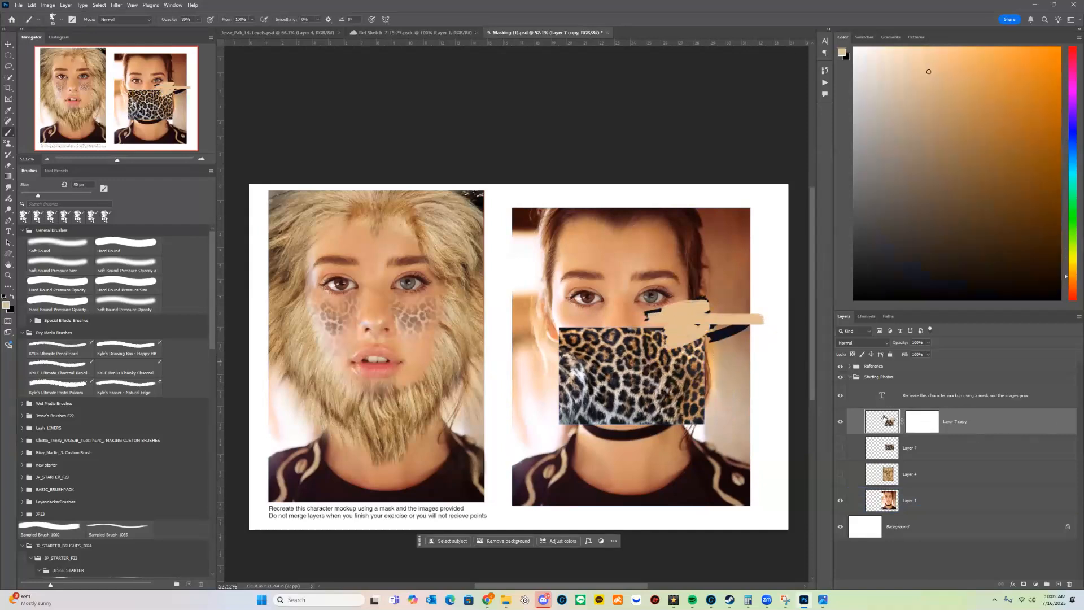
pyautogui.click(918, 423)
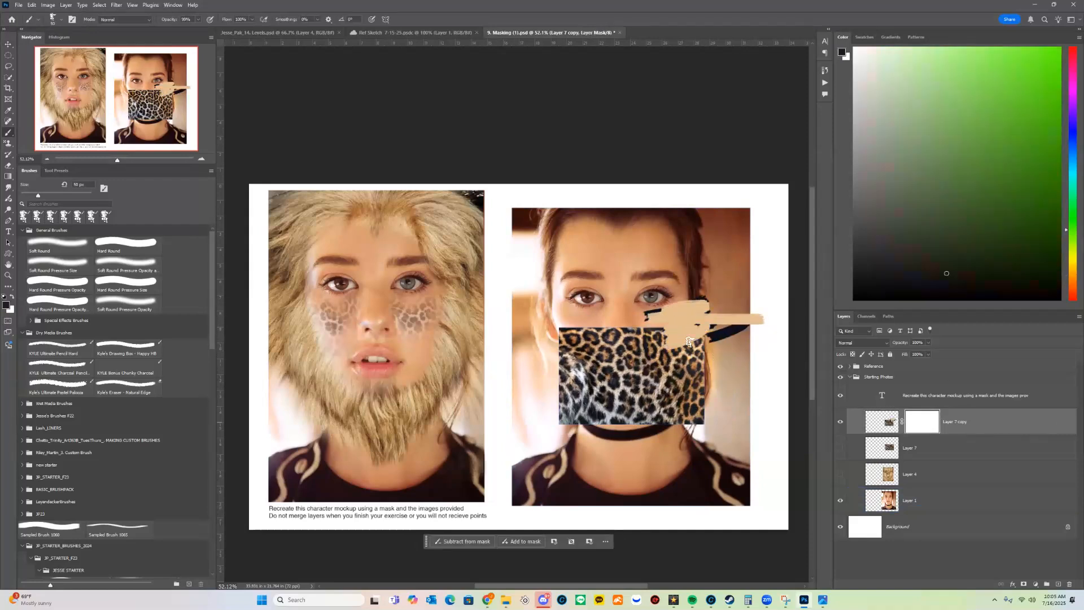
pyautogui.moveTo(650, 310); pyautogui.dragTo(740, 332)
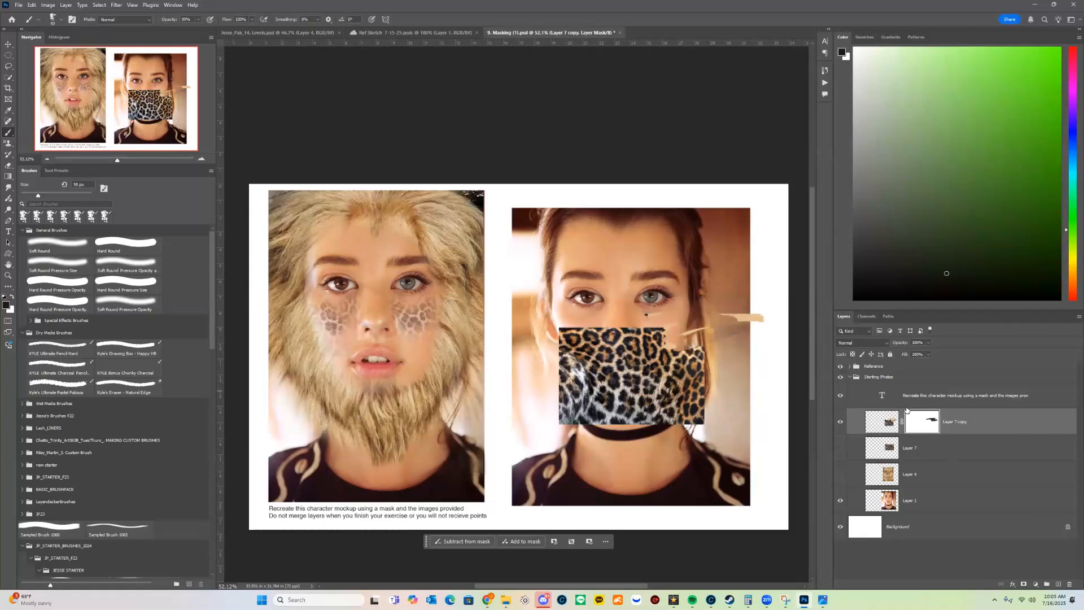
pyautogui.hotkey('ctrl', 'z')
pyautogui.hotkey('ctrl', 'z')
pyautogui.hotkey('ctrl', 'z')
pyautogui.hotkey('ctrl', 'z')
pyautogui.hotkey('ctrl', 'z')
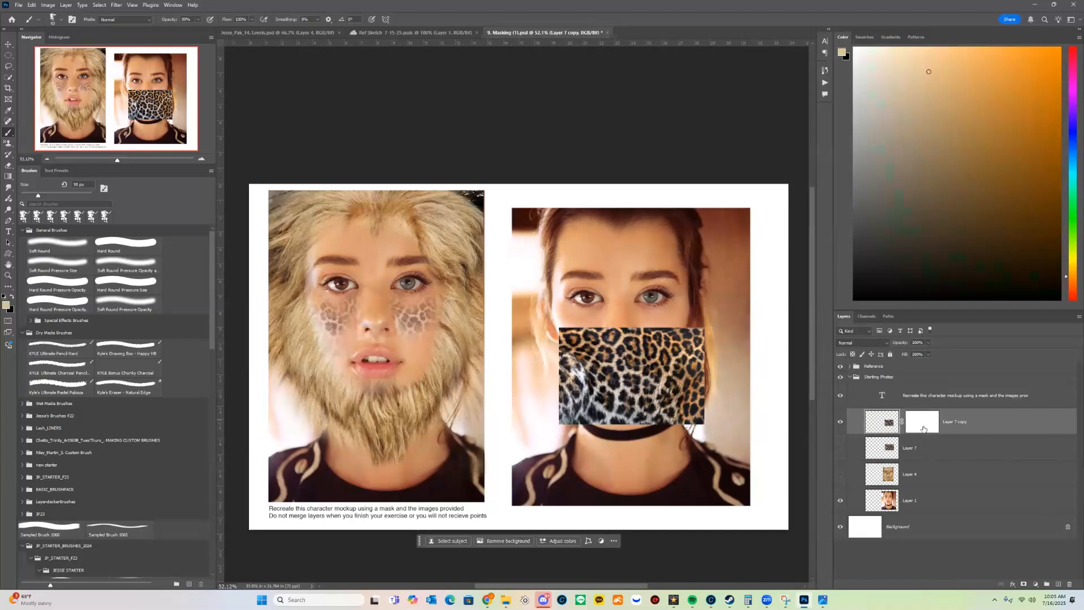
# Step: Target the leopard copy's layer mask and choose the Hard Round brush from General Brushes
pyautogui.click(888, 423)
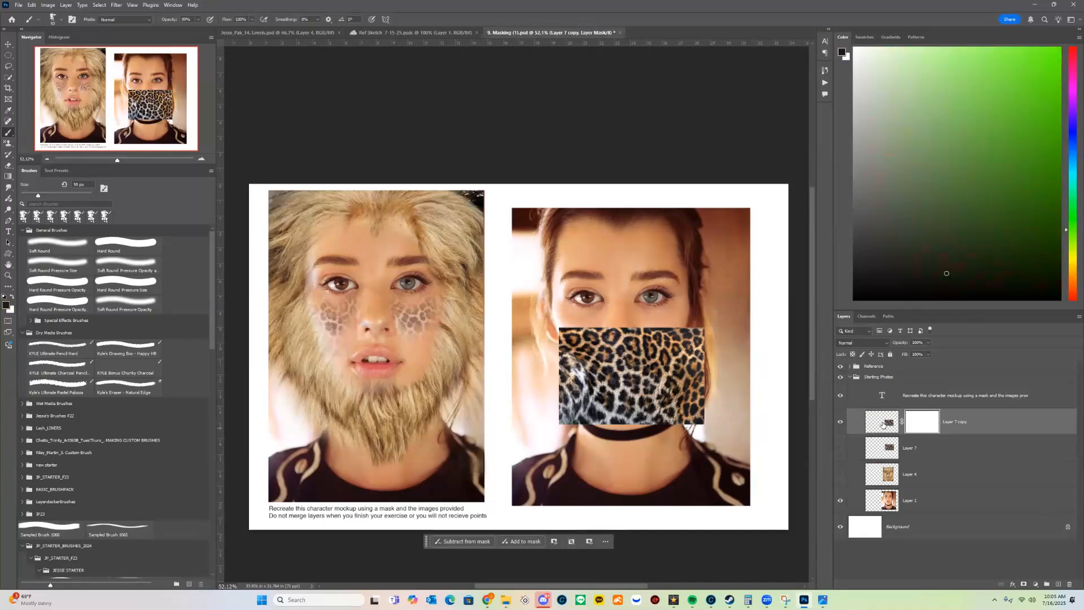
pyautogui.click(929, 430)
pyautogui.click(128, 249)
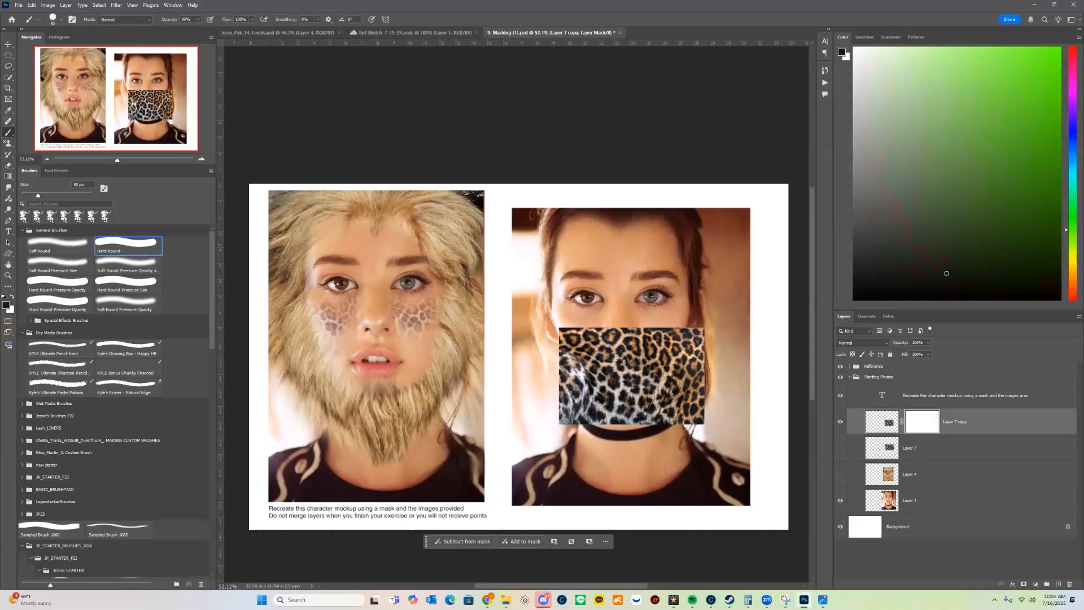
pyautogui.click(60, 23)
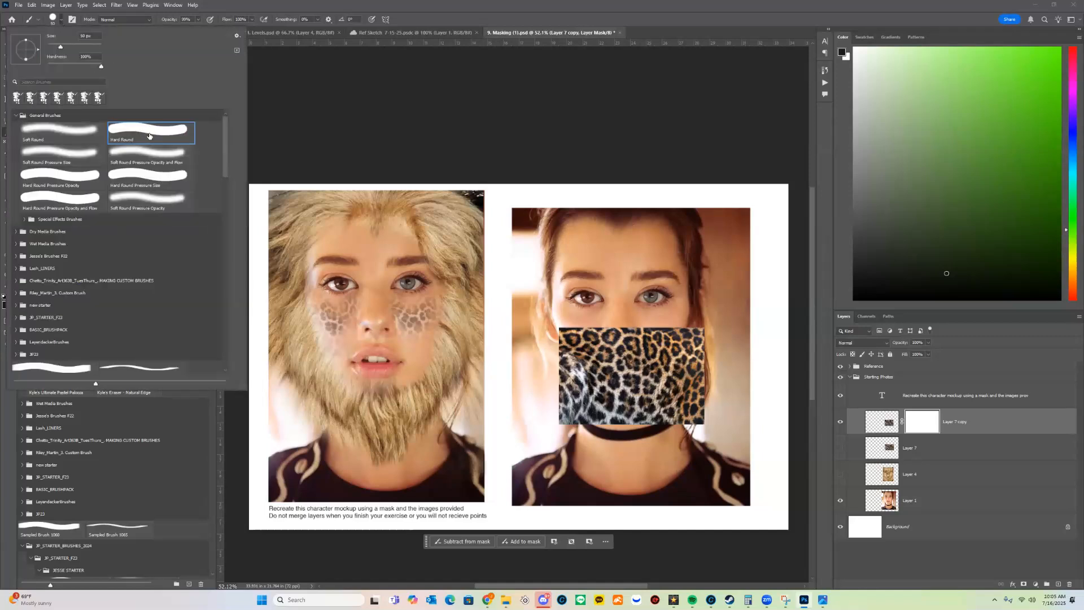
pyautogui.click(329, 131)
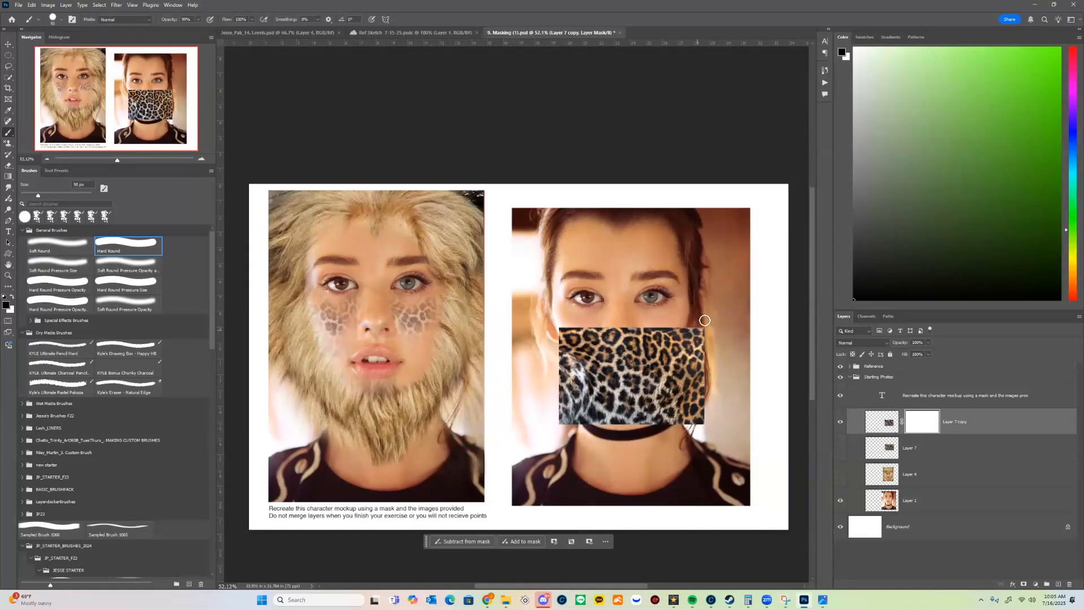
# Step: Paint black on the mask to hide the upper part of the leopard texture, and swap the foreground color to white
pyautogui.moveTo(705, 323)
pyautogui.mouseDown()
pyautogui.moveTo(663, 348)
pyautogui.moveTo(607, 343)
pyautogui.moveTo(627, 316)
pyautogui.moveTo(584, 317)
pyautogui.moveTo(562, 335)
pyautogui.moveTo(588, 330)
pyautogui.moveTo(576, 372)
pyautogui.moveTo(634, 355)
pyautogui.mouseUp()
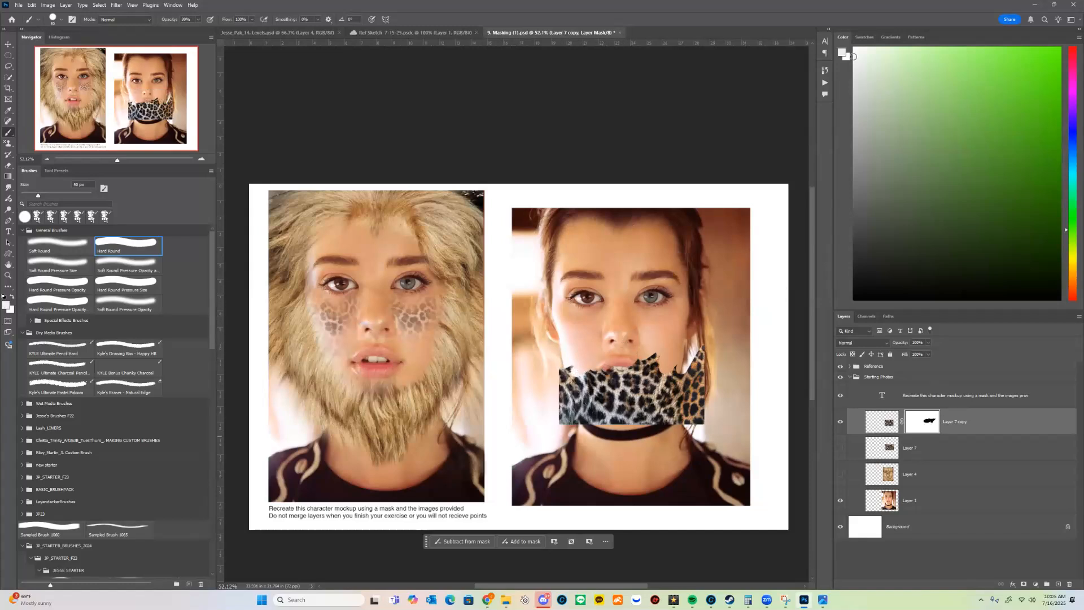
pyautogui.press('x')
pyautogui.click(7, 305)
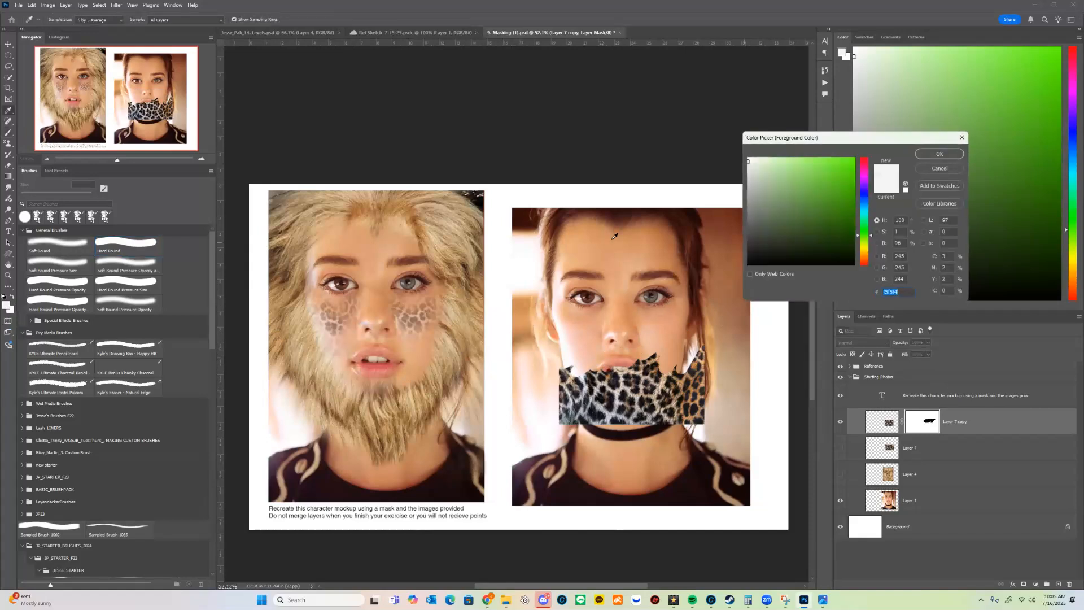
pyautogui.moveTo(749, 161); pyautogui.dragTo(742, 152)
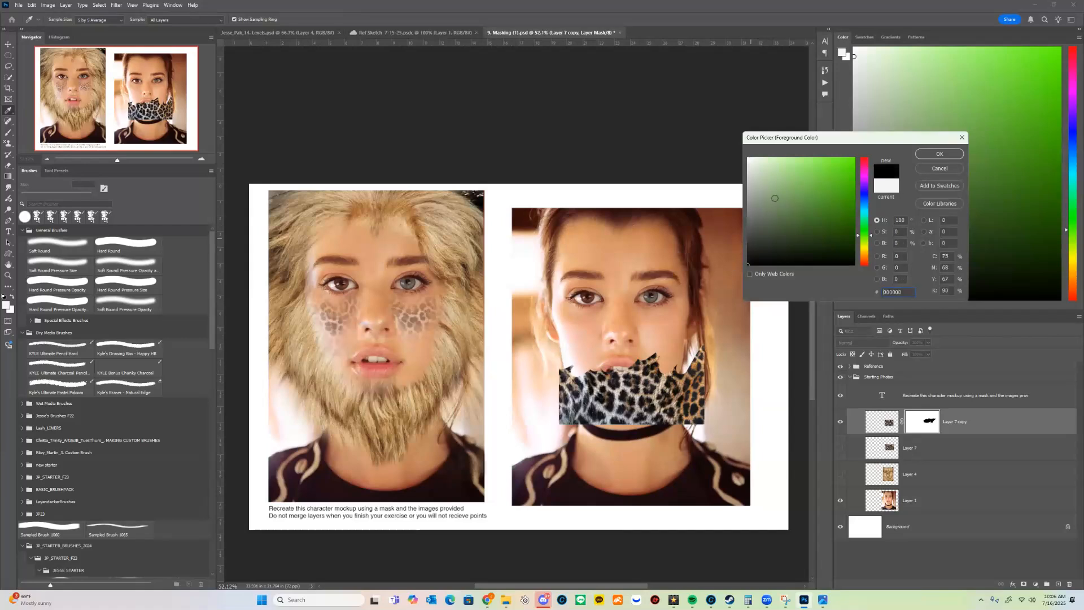
pyautogui.click(940, 168)
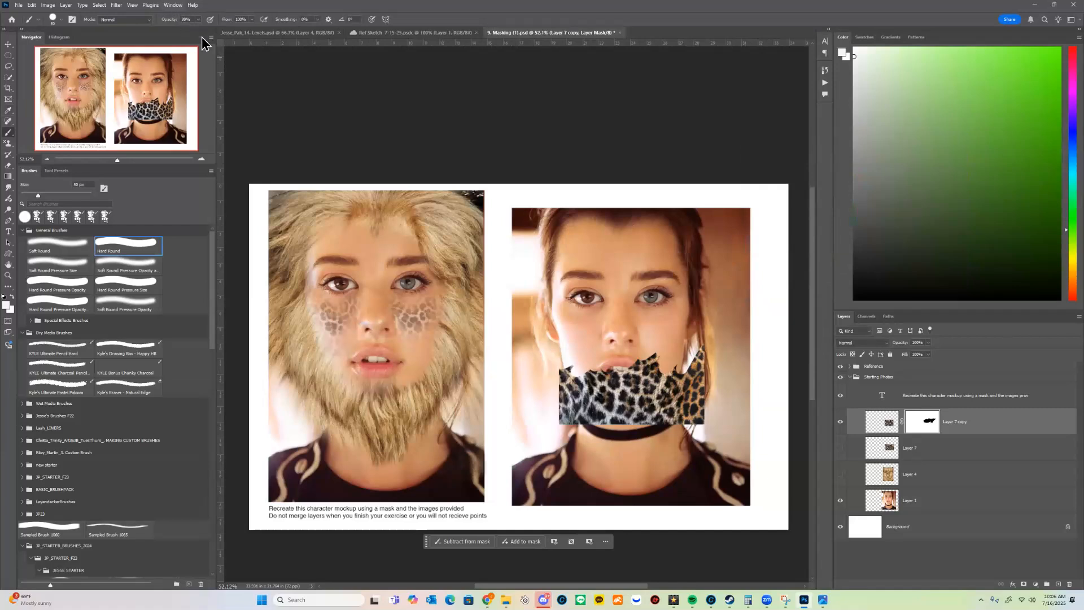
pyautogui.click(174, 6)
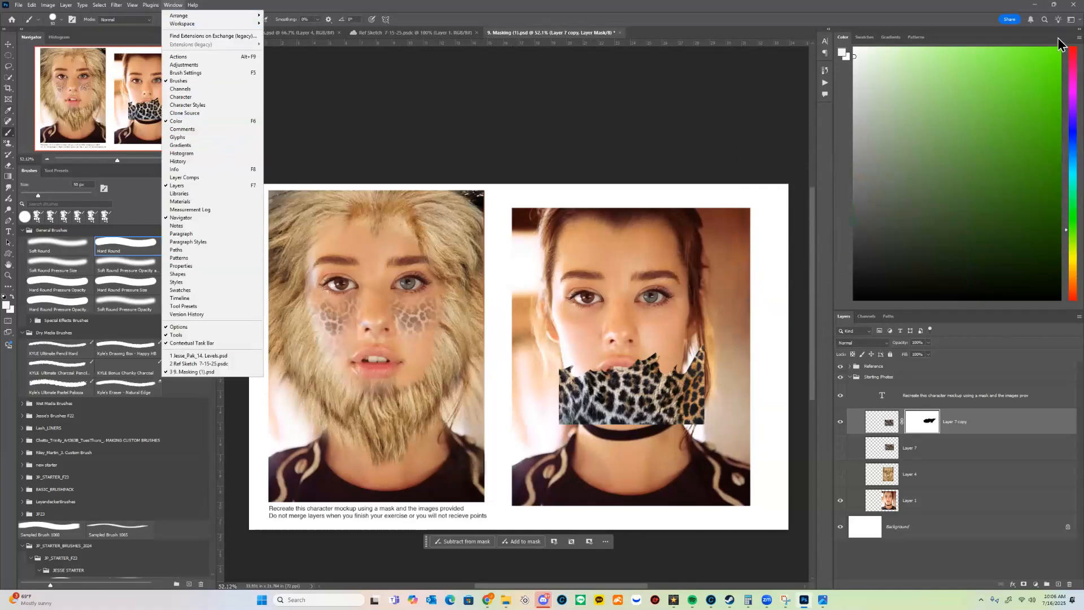
pyautogui.click(1078, 38)
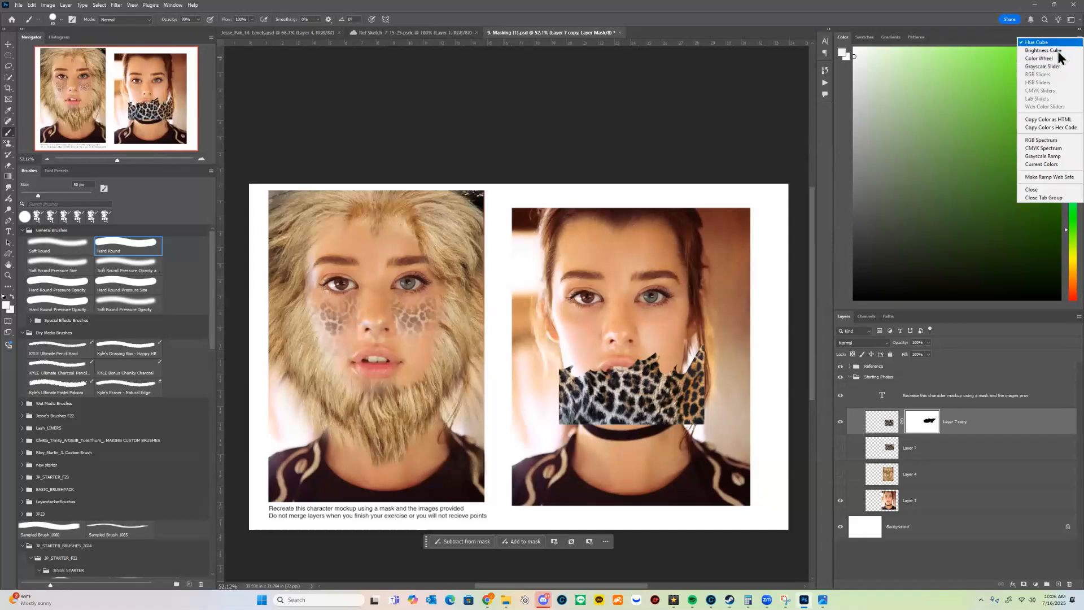
pyautogui.click(1057, 58)
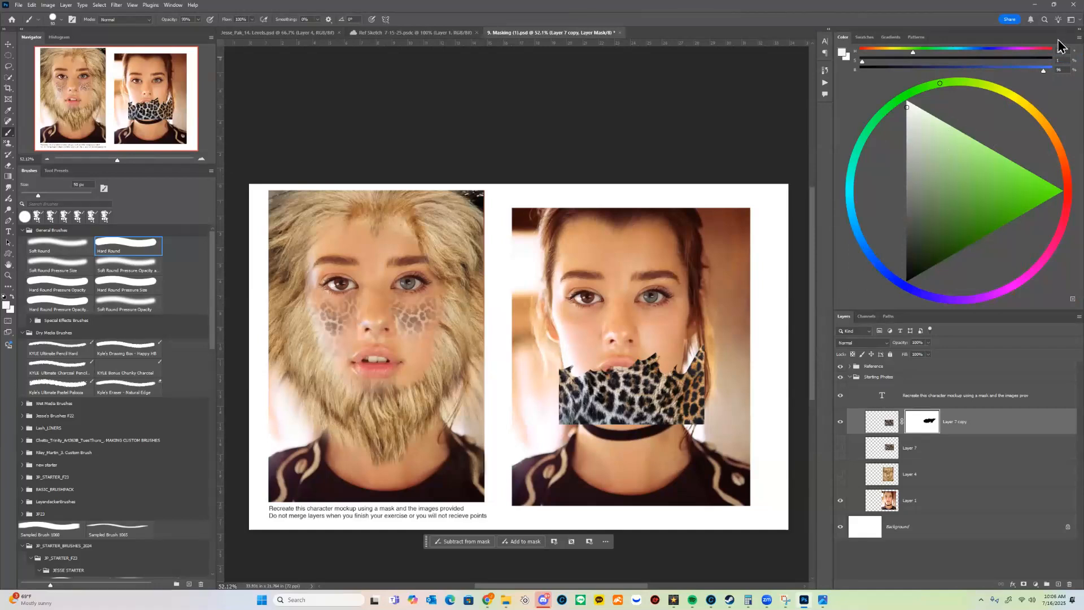
pyautogui.click(1079, 37)
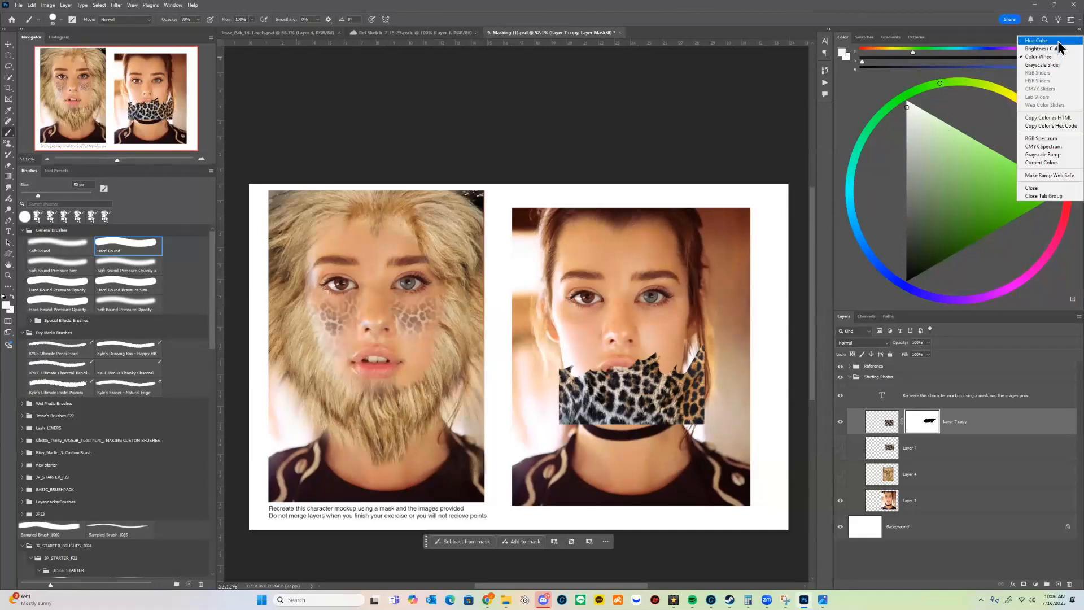
pyautogui.click(1050, 57)
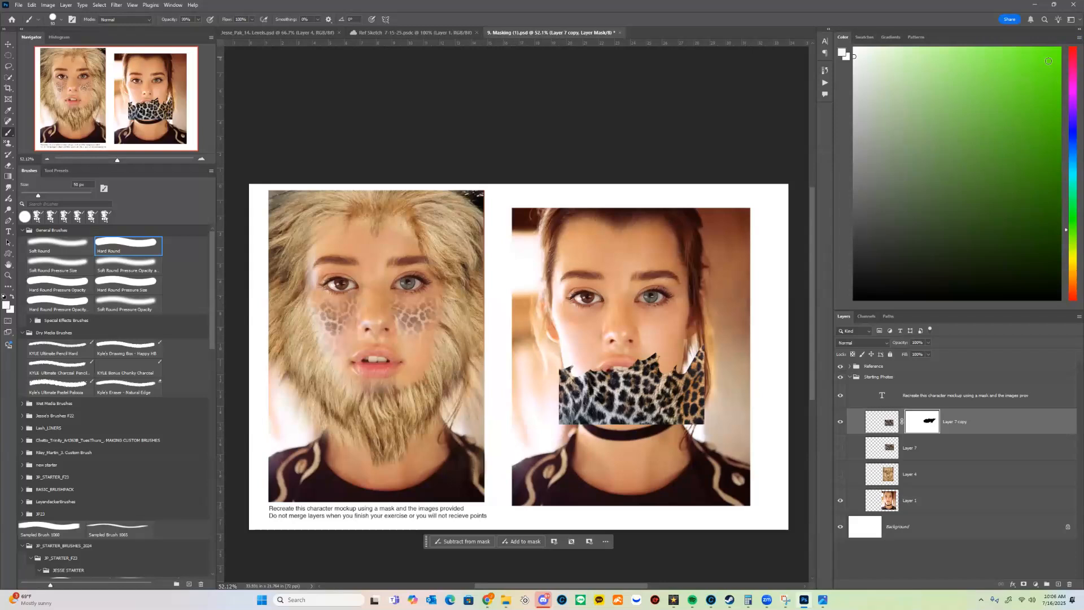
pyautogui.click(6, 306)
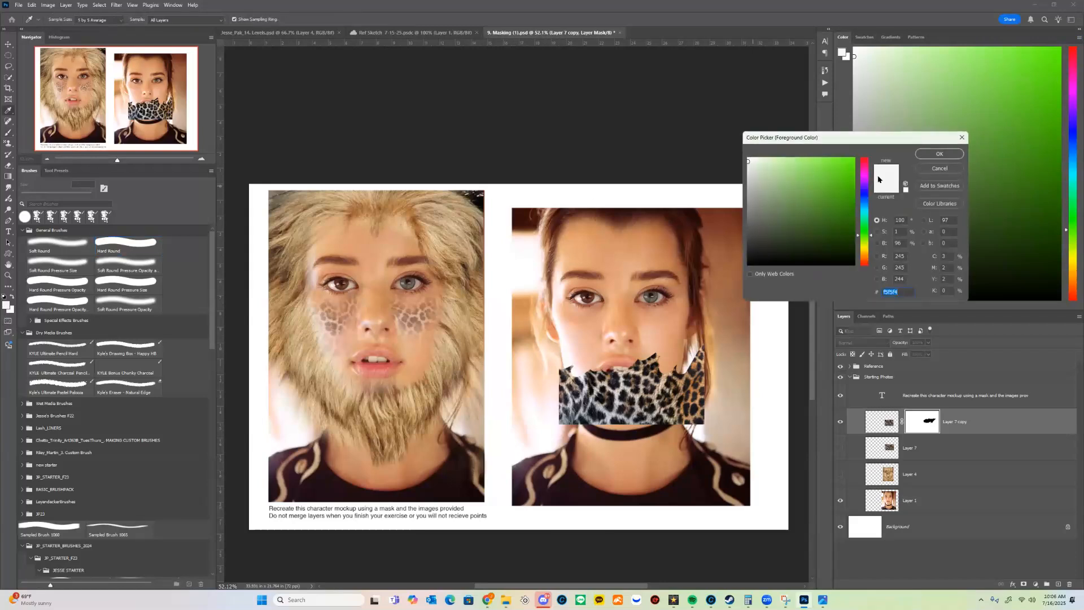
pyautogui.click(937, 154)
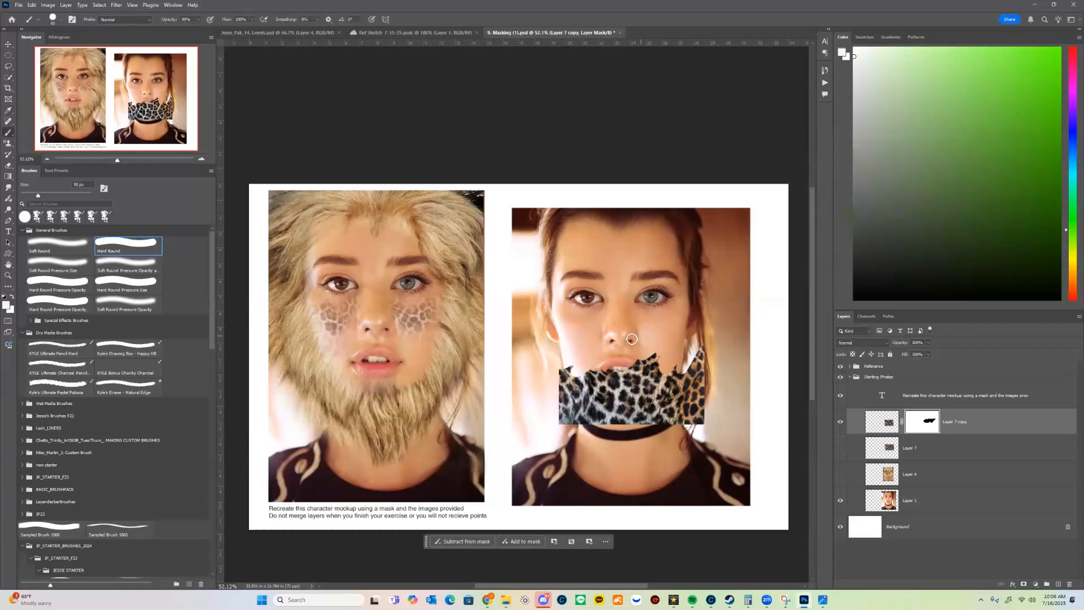
# Step: Paint white on the mask to restore the hidden leopard texture, and move the masked texture over the woman's blue eye
pyautogui.moveTo(632, 326)
pyautogui.mouseDown()
pyautogui.moveTo(658, 307)
pyautogui.moveTo(671, 320)
pyautogui.moveTo(636, 343)
pyautogui.moveTo(677, 330)
pyautogui.moveTo(662, 356)
pyautogui.moveTo(717, 340)
pyautogui.moveTo(722, 352)
pyautogui.moveTo(680, 377)
pyautogui.moveTo(699, 359)
pyautogui.mouseUp()
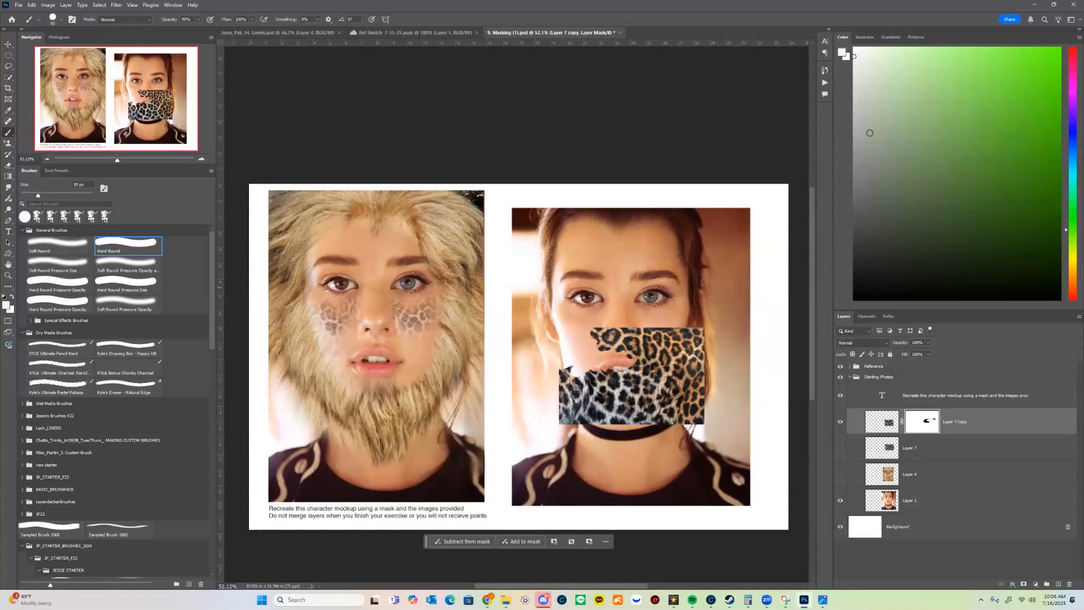
pyautogui.moveTo(563, 347)
pyautogui.mouseDown()
pyautogui.moveTo(585, 337)
pyautogui.moveTo(579, 317)
pyautogui.moveTo(568, 334)
pyautogui.moveTo(579, 360)
pyautogui.mouseUp()
pyautogui.press('v')
pyautogui.moveTo(652, 334)
pyautogui.mouseDown()
pyautogui.moveTo(655, 318)
pyautogui.moveTo(746, 273)
pyautogui.moveTo(722, 322)
pyautogui.moveTo(741, 290)
pyautogui.moveTo(731, 292)
pyautogui.mouseUp()
# Step: Paint black on the mask to uncover the blue eye, and paint white over it to bring the leopard texture back
pyautogui.press('b')
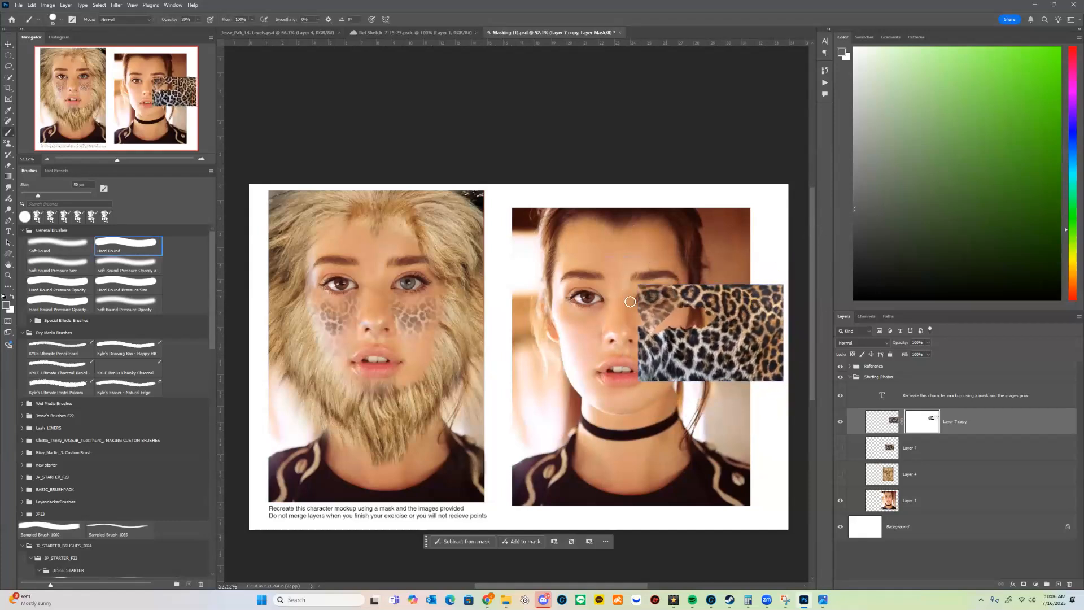
pyautogui.press('x')
pyautogui.moveTo(667, 272)
pyautogui.mouseDown()
pyautogui.moveTo(675, 285)
pyautogui.moveTo(658, 307)
pyautogui.moveTo(678, 333)
pyautogui.moveTo(729, 324)
pyautogui.mouseUp()
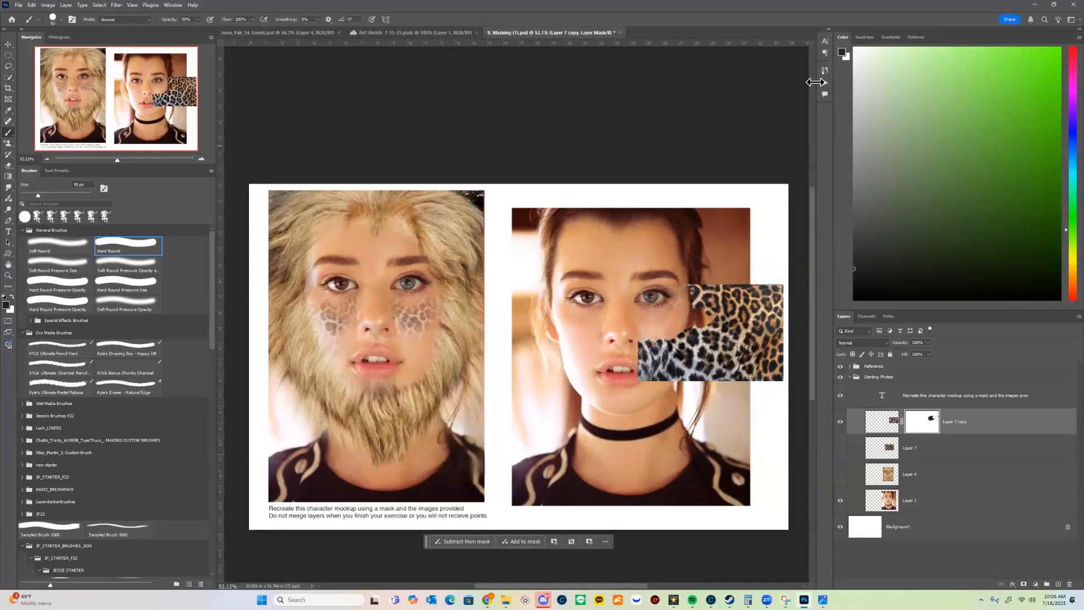
pyautogui.press('x')
pyautogui.moveTo(646, 291)
pyautogui.mouseDown()
pyautogui.moveTo(674, 316)
pyautogui.moveTo(712, 296)
pyautogui.moveTo(677, 336)
pyautogui.moveTo(672, 367)
pyautogui.mouseUp()
pyautogui.press('z')
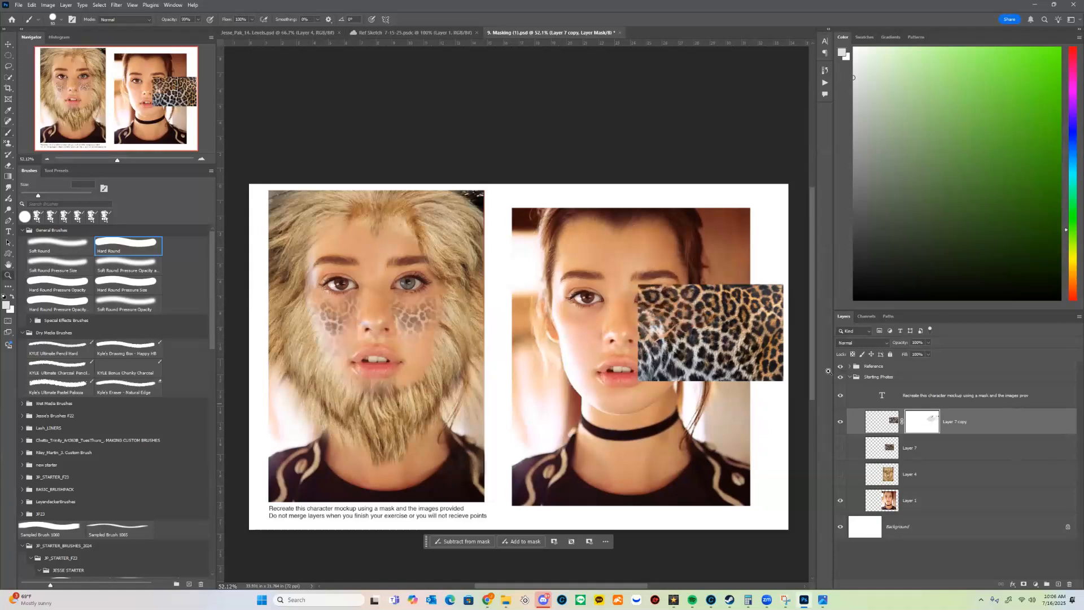
# Step: Move the masked leopard texture over the woman's nose and mouth
pyautogui.moveTo(658, 304)
pyautogui.mouseDown()
pyautogui.moveTo(718, 293)
pyautogui.moveTo(662, 297)
pyautogui.mouseUp()
pyautogui.press('v')
pyautogui.press('b')
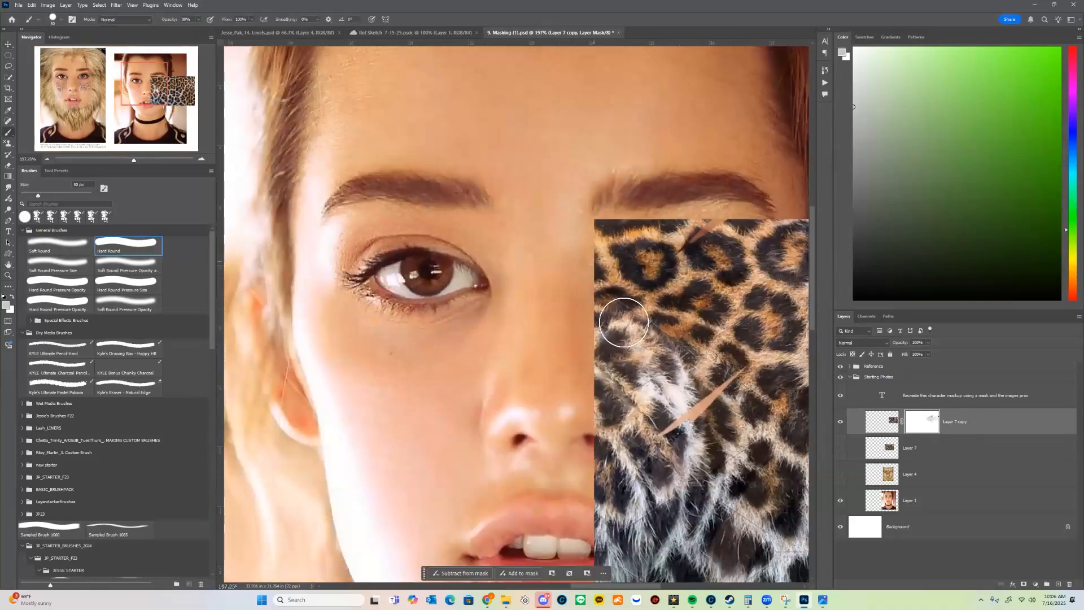
pyautogui.press('v')
pyautogui.moveTo(714, 309)
pyautogui.mouseDown()
pyautogui.moveTo(652, 460)
pyautogui.moveTo(629, 401)
pyautogui.moveTo(647, 348)
pyautogui.moveTo(727, 288)
pyautogui.moveTo(720, 261)
pyautogui.moveTo(708, 262)
pyautogui.mouseUp()
pyautogui.press('z')
pyautogui.moveTo(624, 292); pyautogui.dragTo(495, 301)
pyautogui.press('space')
pyautogui.moveTo(495, 301); pyautogui.dragTo(407, 302)
pyautogui.press('v')
pyautogui.moveTo(672, 360); pyautogui.dragTo(599, 383)
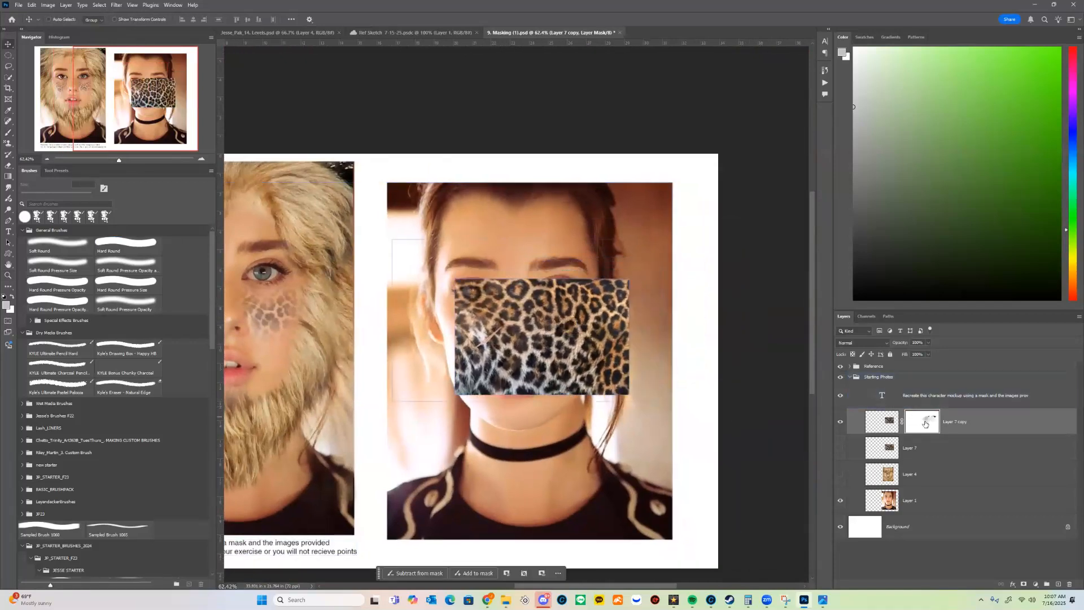
# Step: Set the foreground color to black for the brush, and try a stroke on the leopard copy's mask
pyautogui.press('b')
pyautogui.press('d')
pyautogui.press(']')
pyautogui.press(']')
pyautogui.press('[')
pyautogui.press('[')
pyautogui.press('x')
pyautogui.moveTo(567, 364)
pyautogui.mouseDown()
pyautogui.moveTo(540, 317)
pyautogui.moveTo(564, 327)
pyautogui.moveTo(566, 367)
pyautogui.mouseUp()
pyautogui.hotkey('ctrl', 'z')
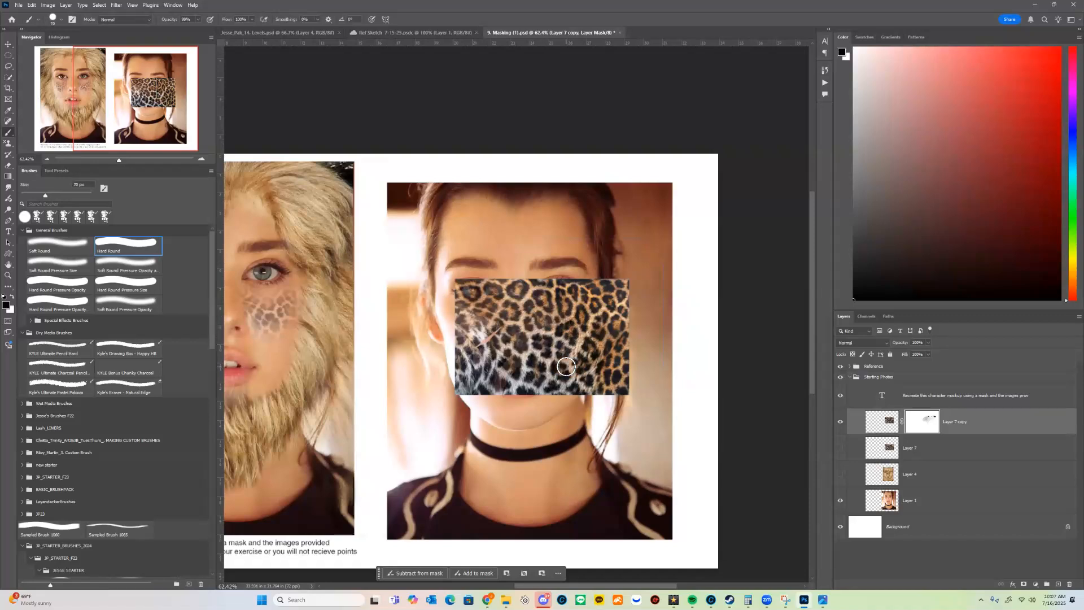
# Step: Paint black on the mask with a 125 px brush to trim the leopard texture into a heart shape, and move it over the woman's shoulder
pyautogui.press(']')
pyautogui.press(']')
pyautogui.press(']')
pyautogui.press(']')
pyautogui.moveTo(496, 374)
pyautogui.mouseDown()
pyautogui.moveTo(463, 280)
pyautogui.moveTo(466, 395)
pyautogui.mouseUp()
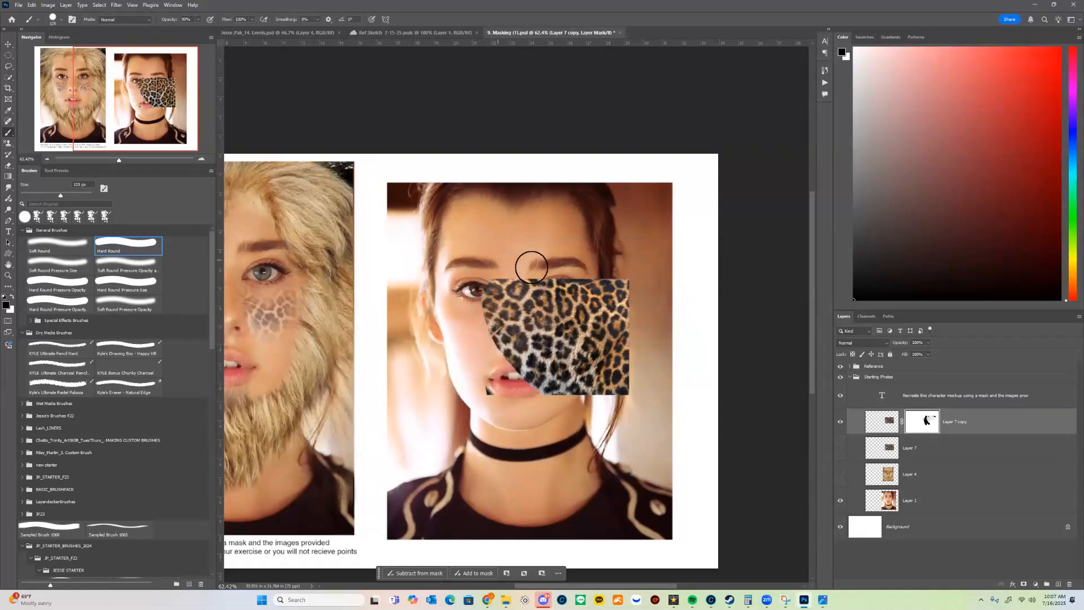
pyautogui.moveTo(537, 275)
pyautogui.mouseDown()
pyautogui.moveTo(565, 255)
pyautogui.moveTo(613, 277)
pyautogui.moveTo(587, 379)
pyautogui.moveTo(568, 402)
pyautogui.moveTo(630, 294)
pyautogui.moveTo(605, 410)
pyautogui.moveTo(616, 281)
pyautogui.mouseUp()
pyautogui.press('v')
pyautogui.moveTo(574, 347)
pyautogui.mouseDown()
pyautogui.moveTo(675, 403)
pyautogui.moveTo(653, 426)
pyautogui.mouseUp()
pyautogui.press('b')
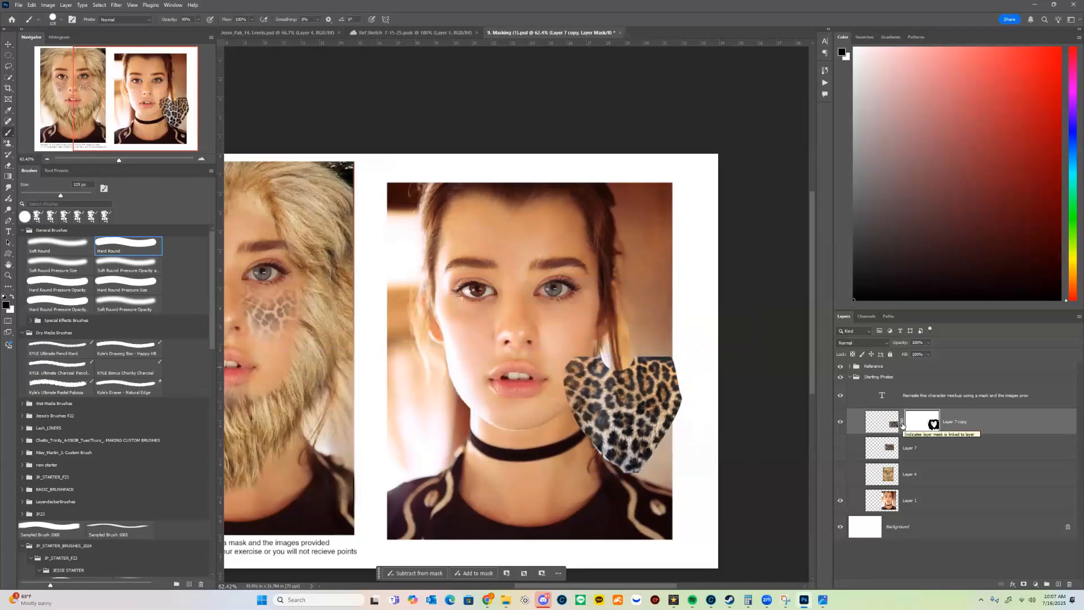
# Step: Try moving the linked texture and mask together, shift the unlinked mask separately from the texture, and undo both moves
pyautogui.press('v')
pyautogui.moveTo(640, 359)
pyautogui.mouseDown()
pyautogui.moveTo(513, 341)
pyautogui.moveTo(581, 275)
pyautogui.moveTo(672, 336)
pyautogui.moveTo(627, 352)
pyautogui.mouseUp()
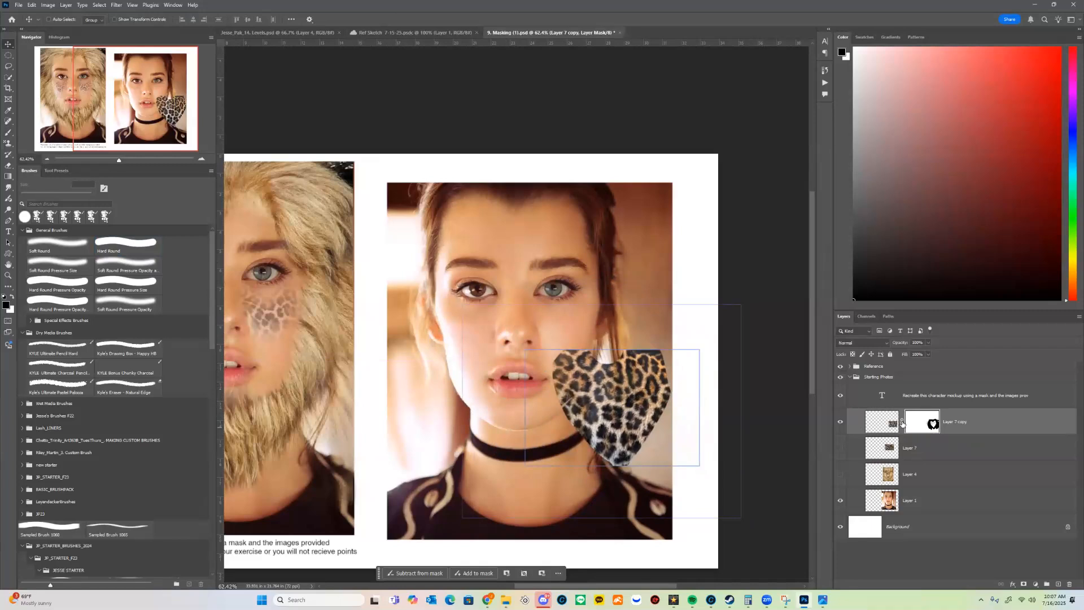
pyautogui.moveTo(664, 406); pyautogui.dragTo(653, 375)
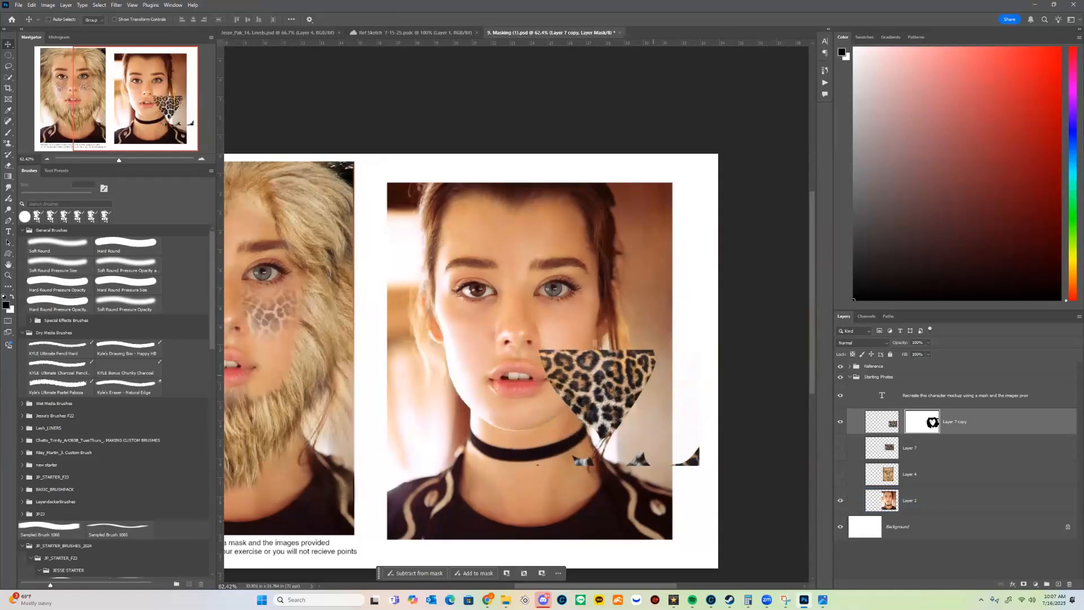
pyautogui.hotkey('ctrl', 'z')
pyautogui.hotkey('ctrl', 'z')
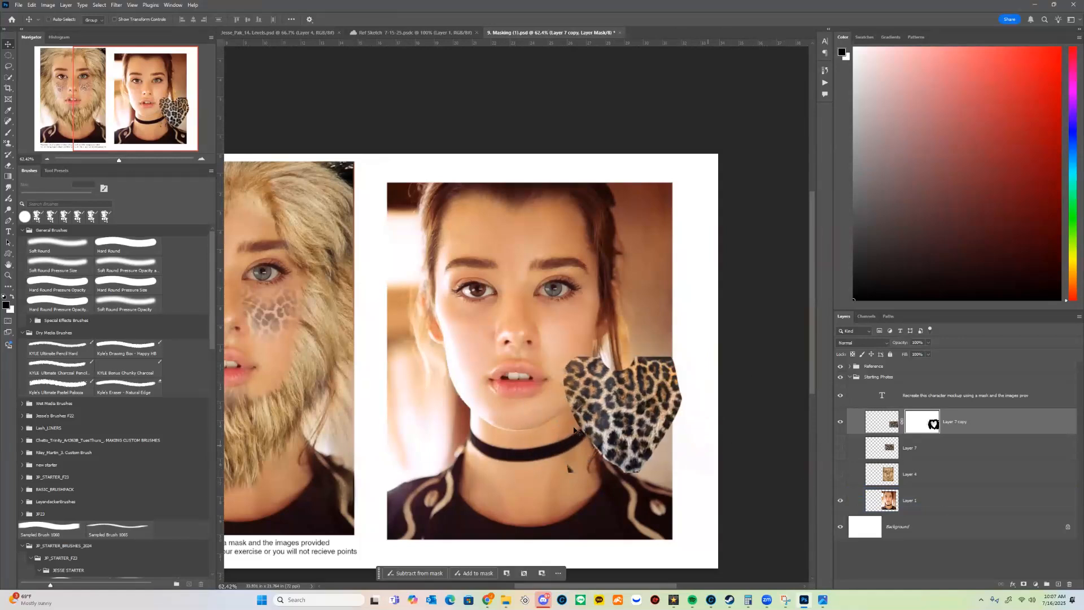
pyautogui.keyDown('ctrl'); pyautogui.click(665, 437); pyautogui.keyUp('ctrl')
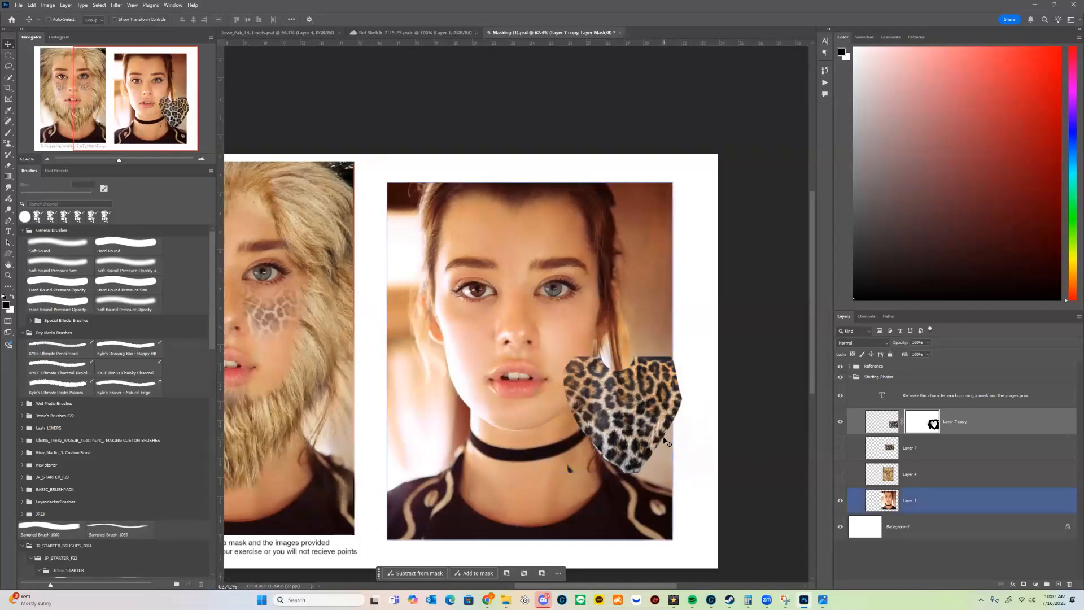
pyautogui.keyDown('ctrl'); pyautogui.click(742, 428); pyautogui.keyUp('ctrl')
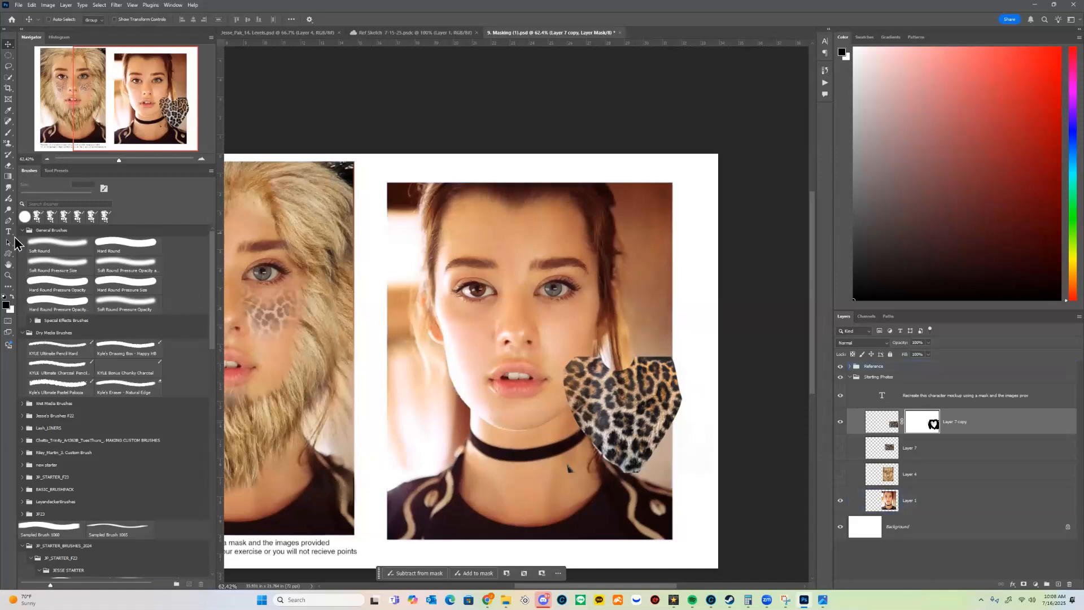
# Step: Choose the Soft Round Pressure Opacity brush from General Brushes, enlarge it, and switch the foreground color to white
pyautogui.click(125, 268)
pyautogui.press(']')
pyautogui.click(116, 308)
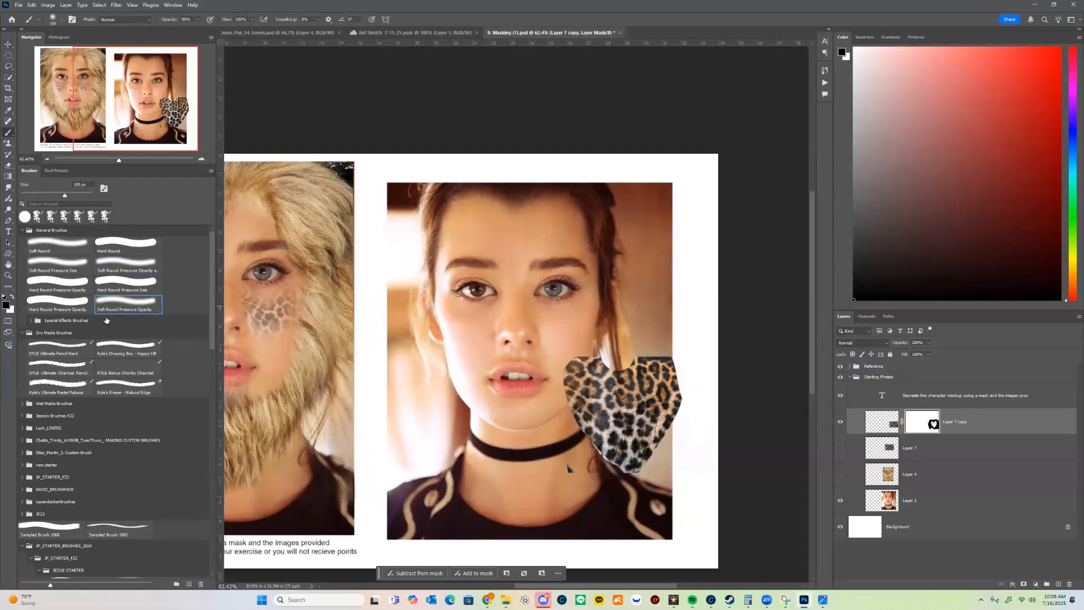
pyautogui.click(60, 22)
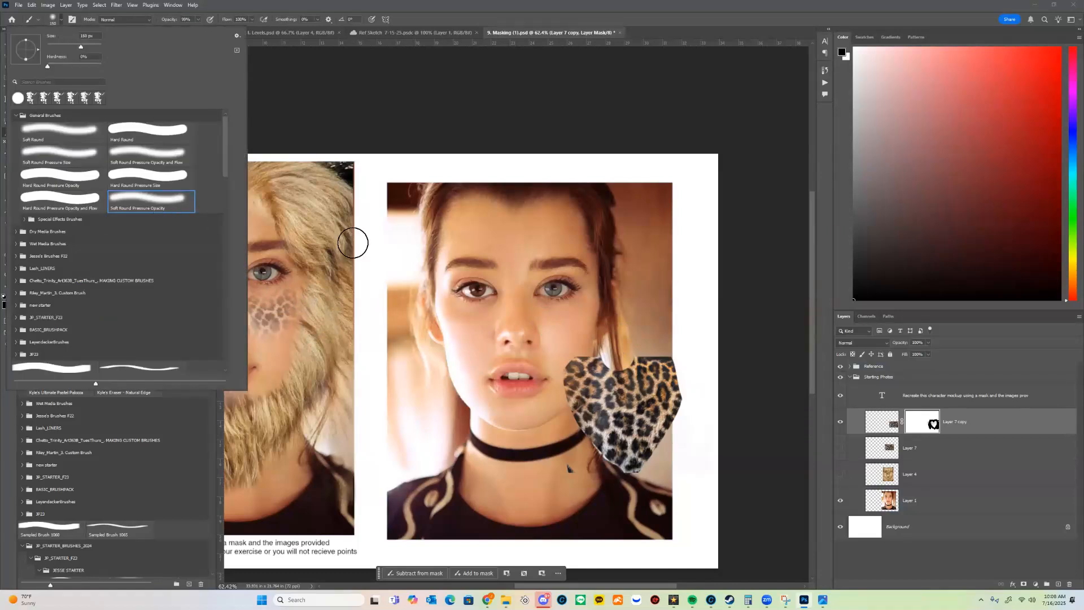
pyautogui.click(647, 346)
pyautogui.press(']')
pyautogui.press(']')
pyautogui.press('x')
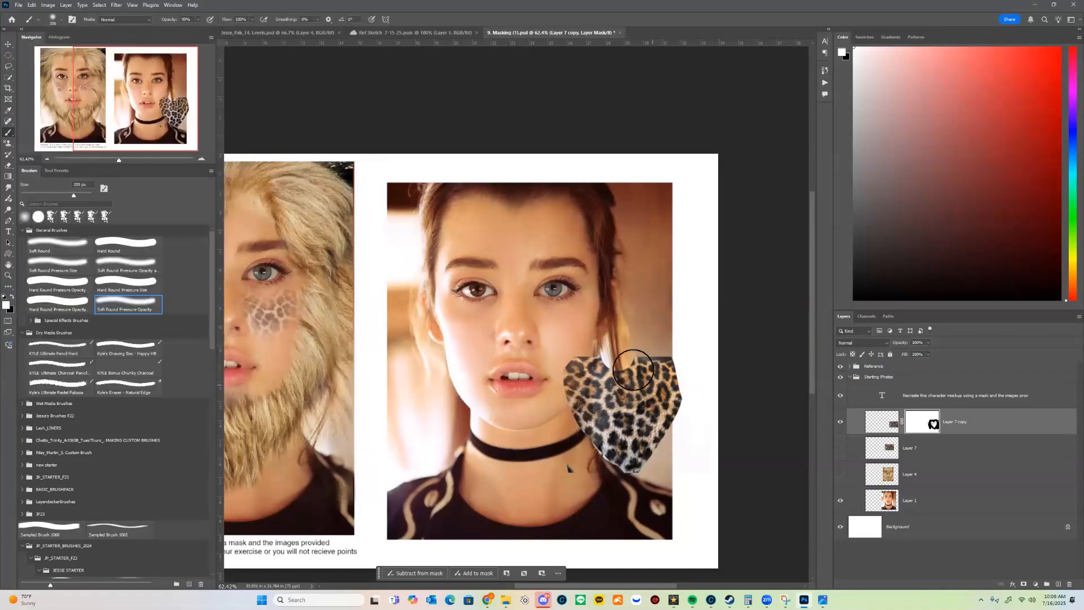
# Step: Paint on the mask to give the leopard texture softly faded edges, and move the texture over the woman's mouth and jaw
pyautogui.moveTo(644, 361)
pyautogui.mouseDown()
pyautogui.moveTo(597, 368)
pyautogui.moveTo(559, 395)
pyautogui.moveTo(556, 466)
pyautogui.moveTo(529, 433)
pyautogui.moveTo(582, 339)
pyautogui.moveTo(684, 346)
pyautogui.moveTo(703, 435)
pyautogui.moveTo(666, 473)
pyautogui.moveTo(649, 406)
pyautogui.moveTo(564, 473)
pyautogui.moveTo(616, 463)
pyautogui.moveTo(666, 417)
pyautogui.moveTo(609, 437)
pyautogui.moveTo(662, 425)
pyautogui.moveTo(641, 349)
pyautogui.moveTo(681, 355)
pyautogui.mouseUp()
pyautogui.press('x')
pyautogui.press('v')
pyautogui.press('x')
pyautogui.press('b')
pyautogui.moveTo(518, 385)
pyautogui.mouseDown()
pyautogui.moveTo(635, 394)
pyautogui.moveTo(686, 384)
pyautogui.moveTo(684, 347)
pyautogui.mouseUp()
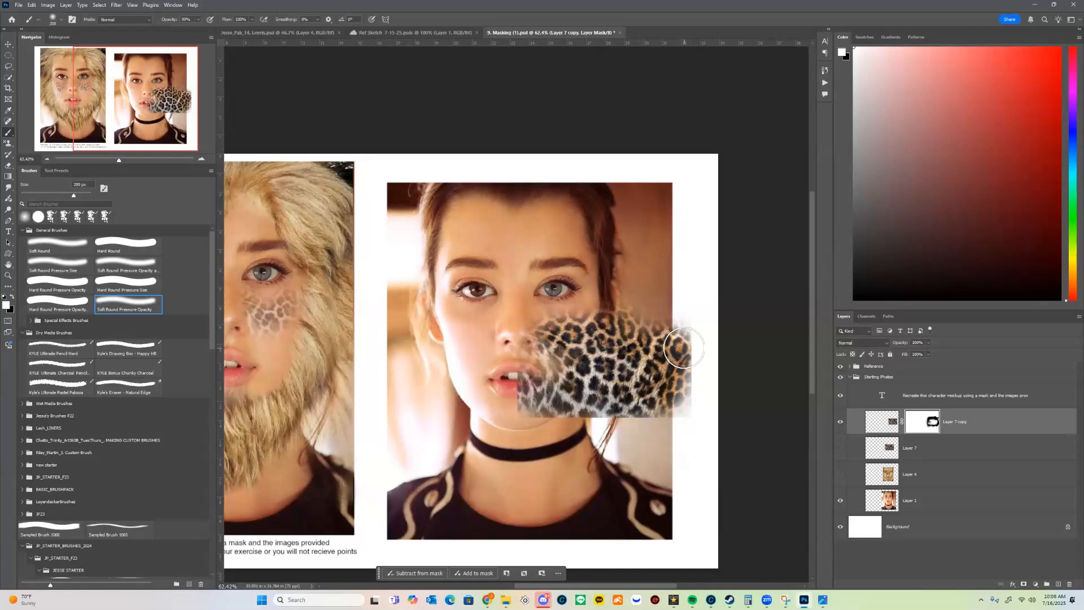
pyautogui.press('v')
pyautogui.moveTo(694, 377)
pyautogui.mouseDown()
pyautogui.moveTo(643, 382)
pyautogui.moveTo(660, 401)
pyautogui.mouseUp()
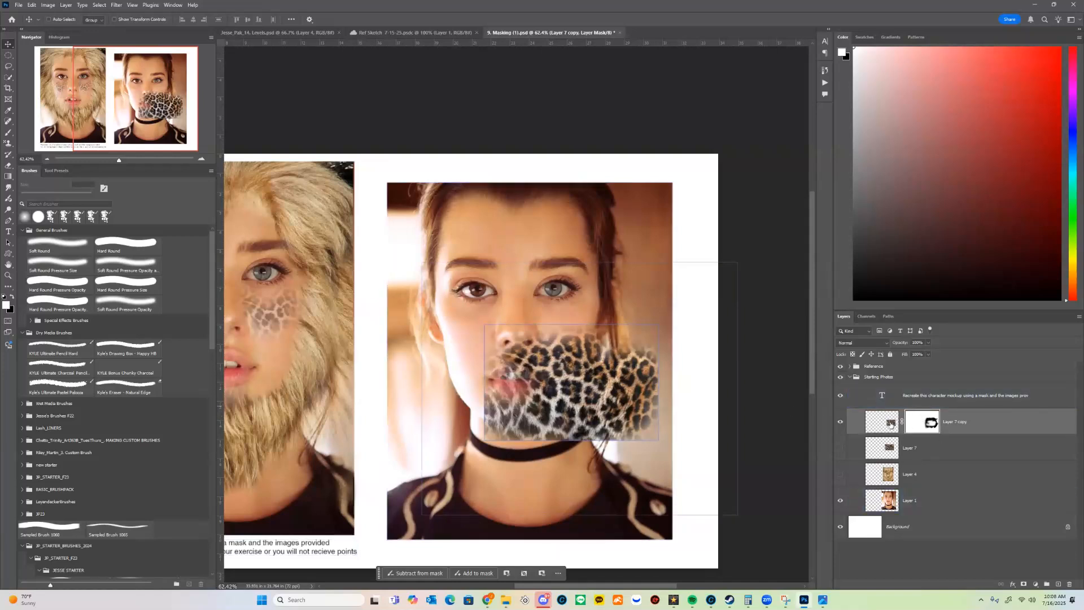
# Step: Try applying the leopard copy's layer mask and then deleting it, undoing each operation
pyautogui.rightClick(920, 425)
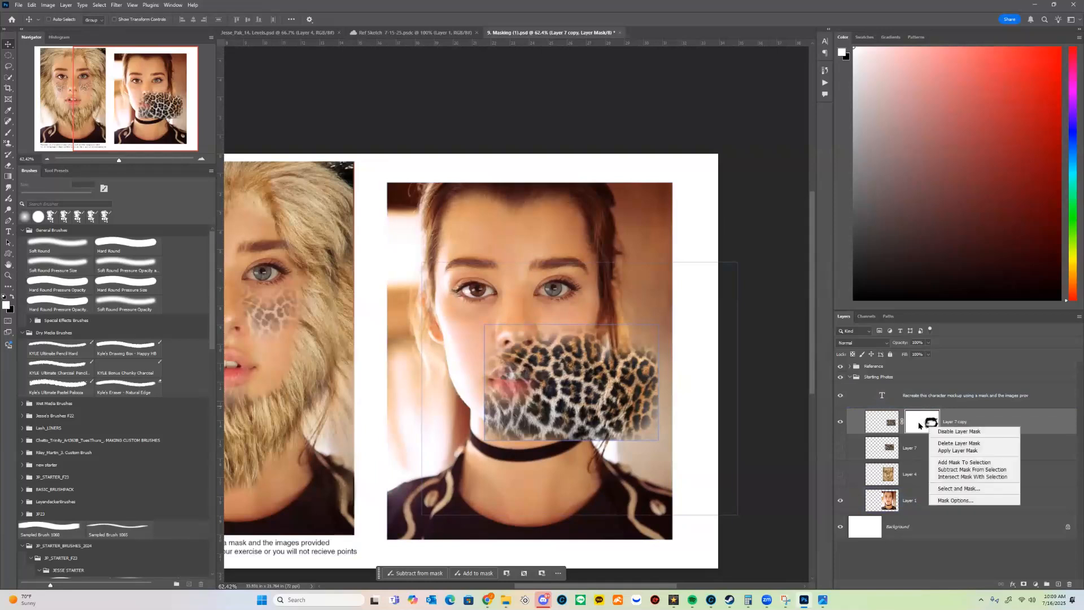
pyautogui.click(970, 451)
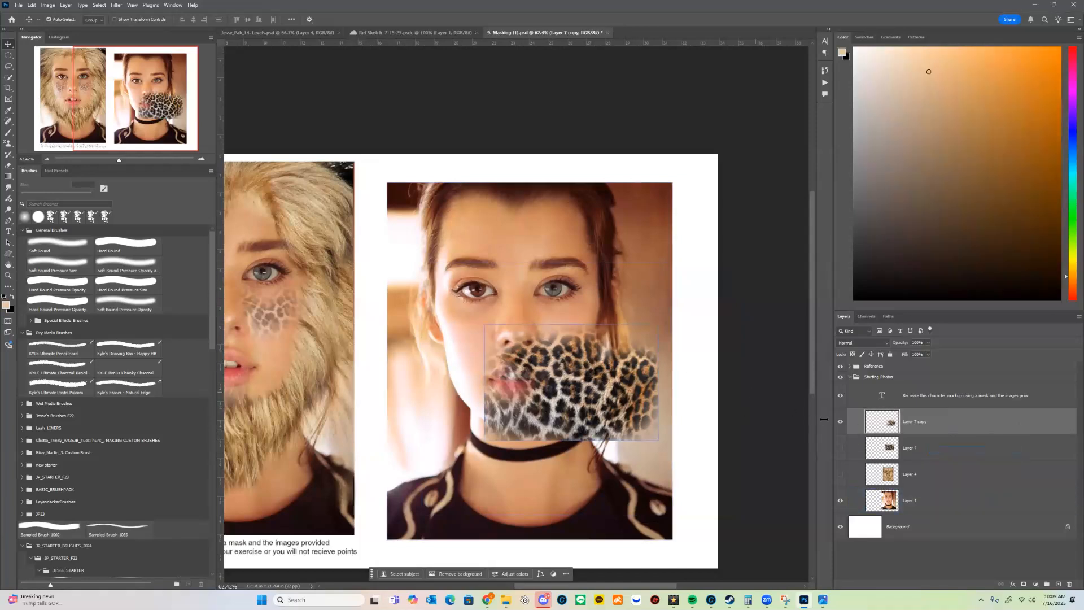
pyautogui.hotkey('ctrl', 'z')
pyautogui.rightClick(929, 427)
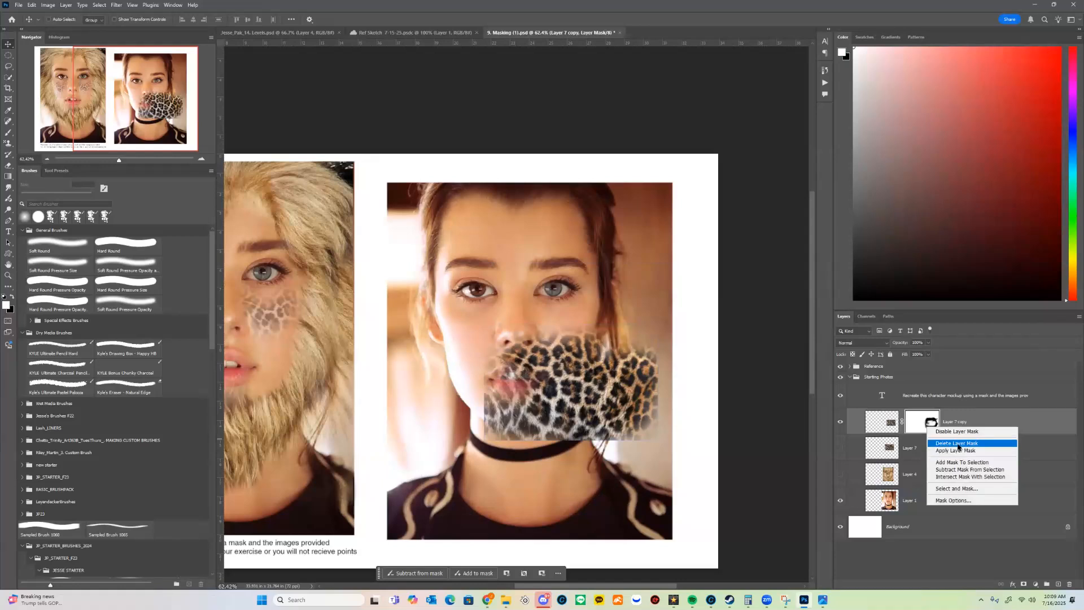
pyautogui.click(956, 444)
pyautogui.hotkey('ctrl', 'z')
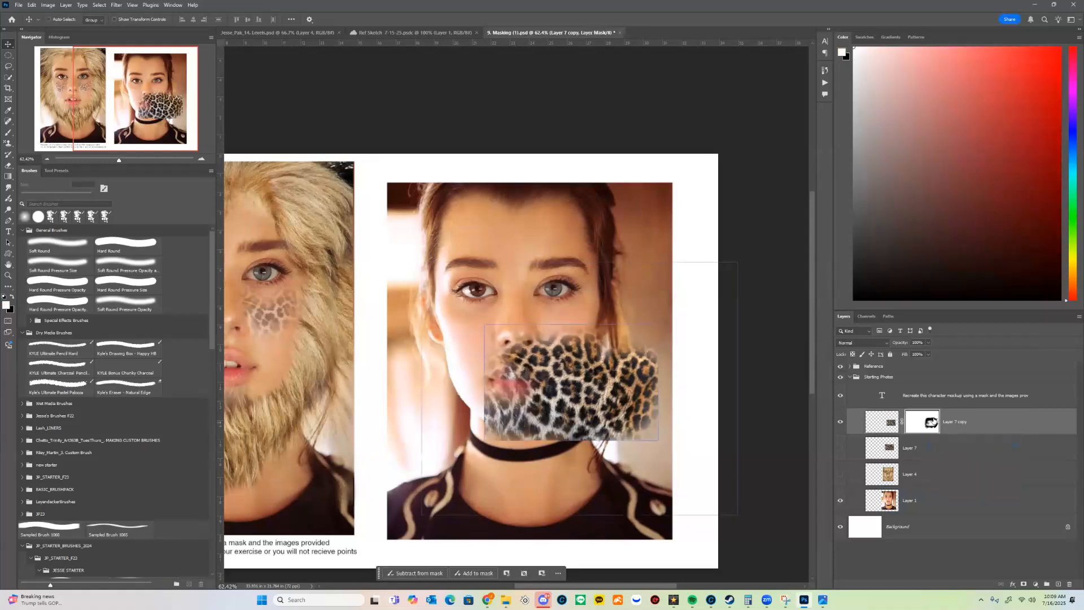
# Step: Load the leopard copy's mask as a selection, and paint red inside it on the layer's own pixels
pyautogui.rightClick(933, 421)
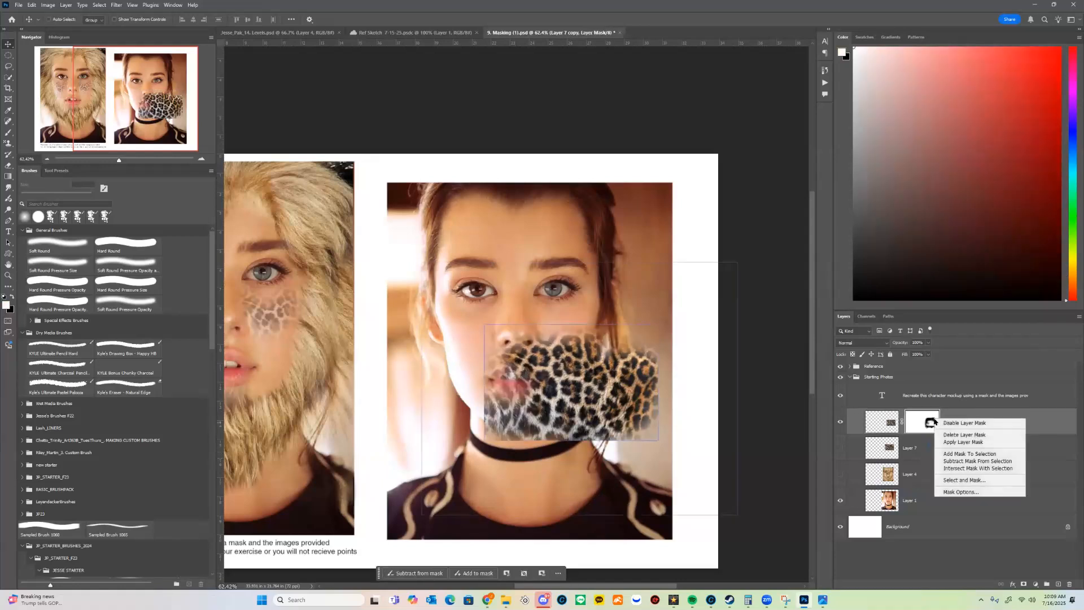
pyautogui.click(987, 455)
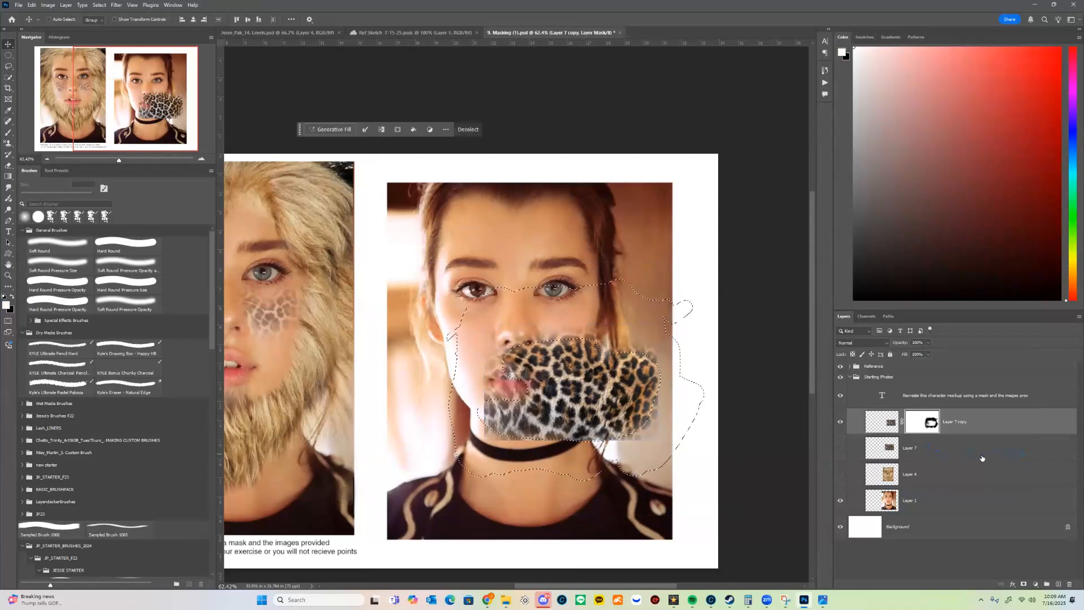
pyautogui.click(882, 422)
pyautogui.press('b')
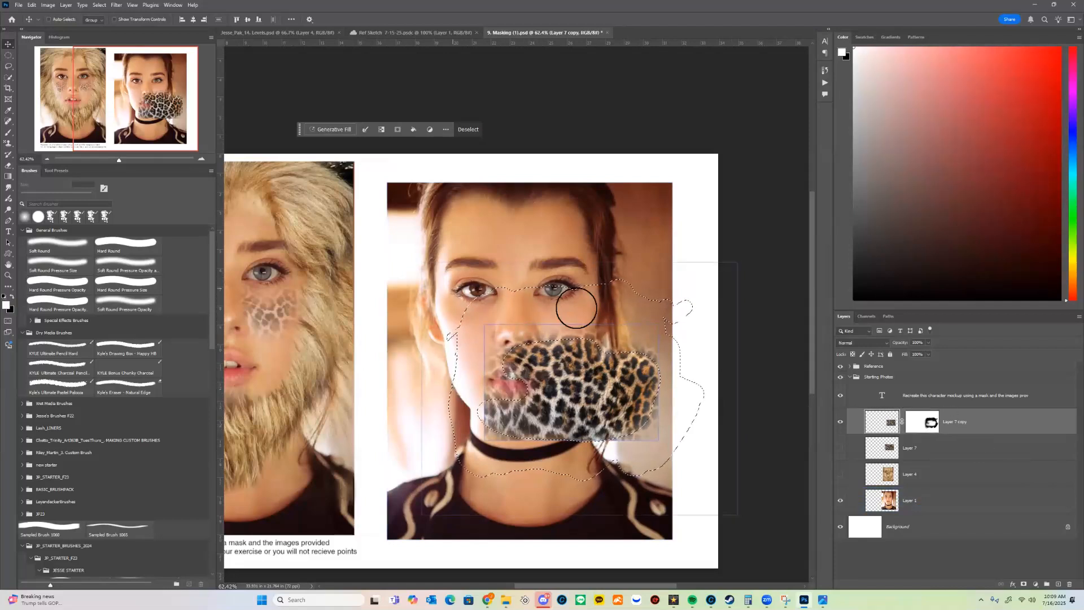
pyautogui.click(1027, 61)
pyautogui.moveTo(619, 288)
pyautogui.mouseDown()
pyautogui.moveTo(641, 312)
pyautogui.moveTo(603, 348)
pyautogui.moveTo(675, 390)
pyautogui.moveTo(528, 406)
pyautogui.moveTo(527, 450)
pyautogui.moveTo(451, 410)
pyautogui.moveTo(400, 403)
pyautogui.moveTo(461, 315)
pyautogui.moveTo(554, 256)
pyautogui.moveTo(701, 263)
pyautogui.moveTo(685, 339)
pyautogui.mouseUp()
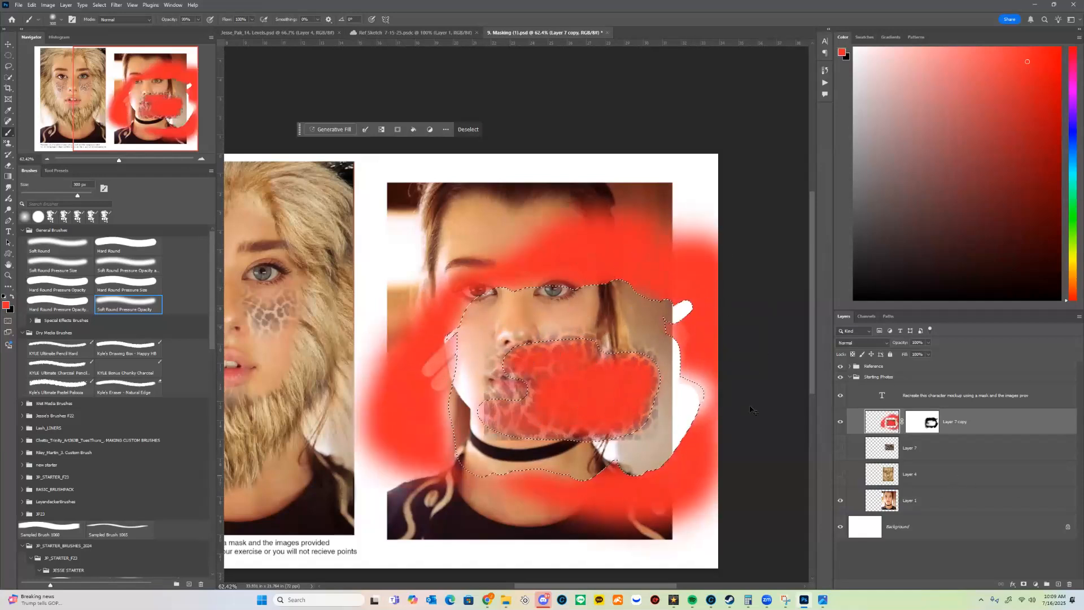
# Step: Undo the red paint, clear the selection, and target the leopard copy's layer mask
pyautogui.hotkey('ctrl', 'z')
pyautogui.hotkey('ctrl', 'd')
pyautogui.click(932, 427)
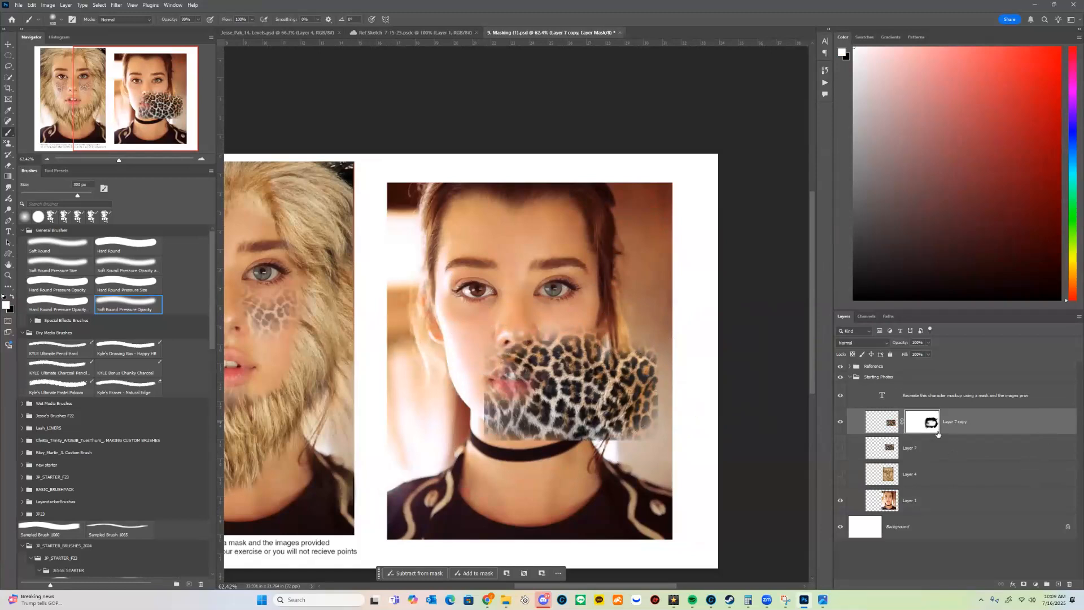
# Step: Delete the layer mask from the leopard copy
pyautogui.rightClick(927, 422)
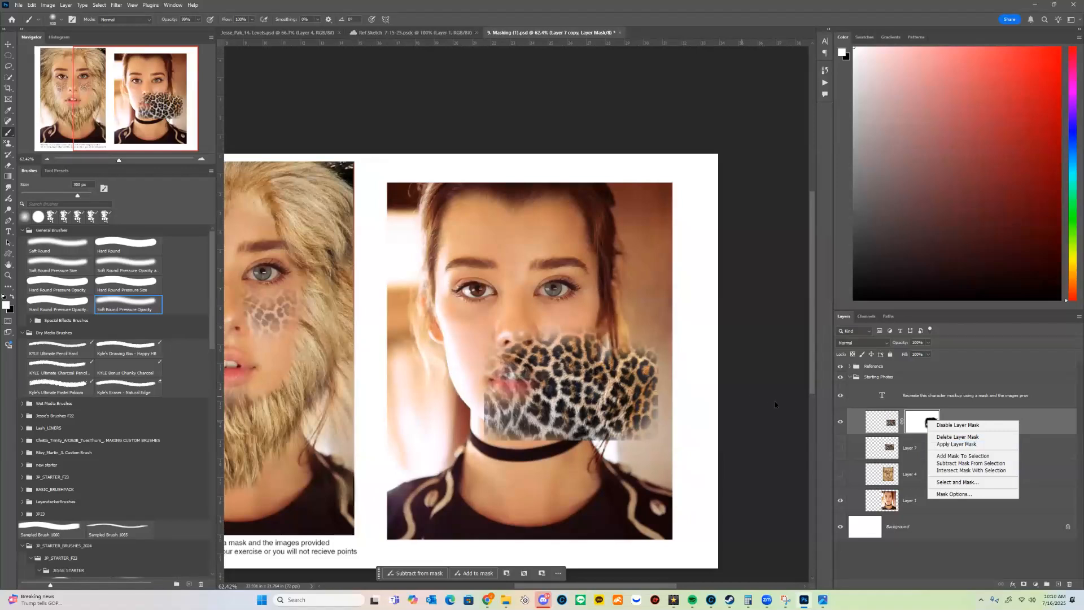
pyautogui.click(1004, 437)
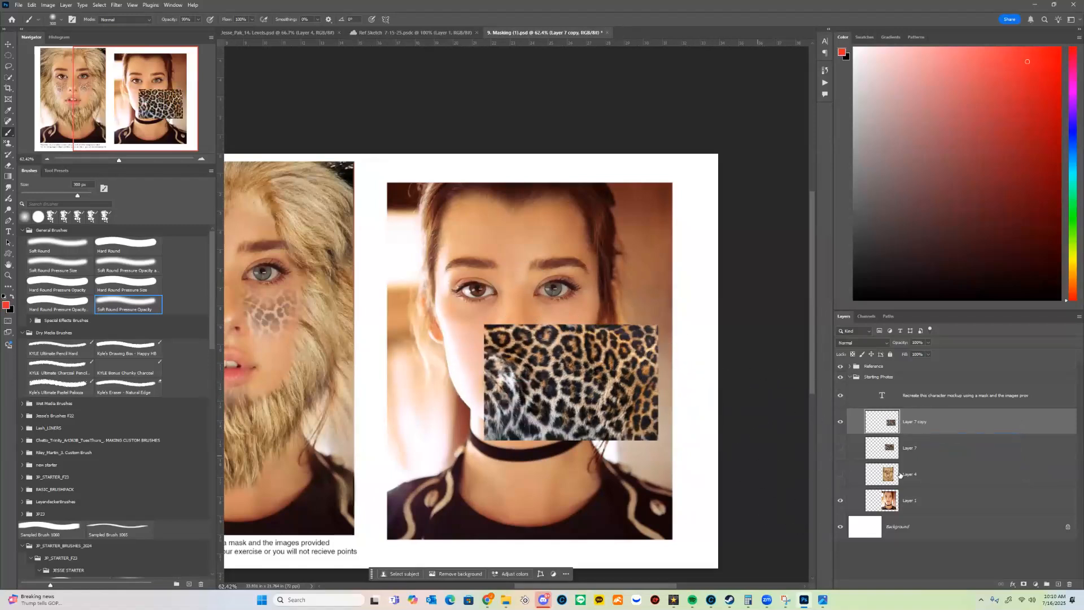
pyautogui.press('z')
pyautogui.moveTo(651, 327); pyautogui.dragTo(613, 327)
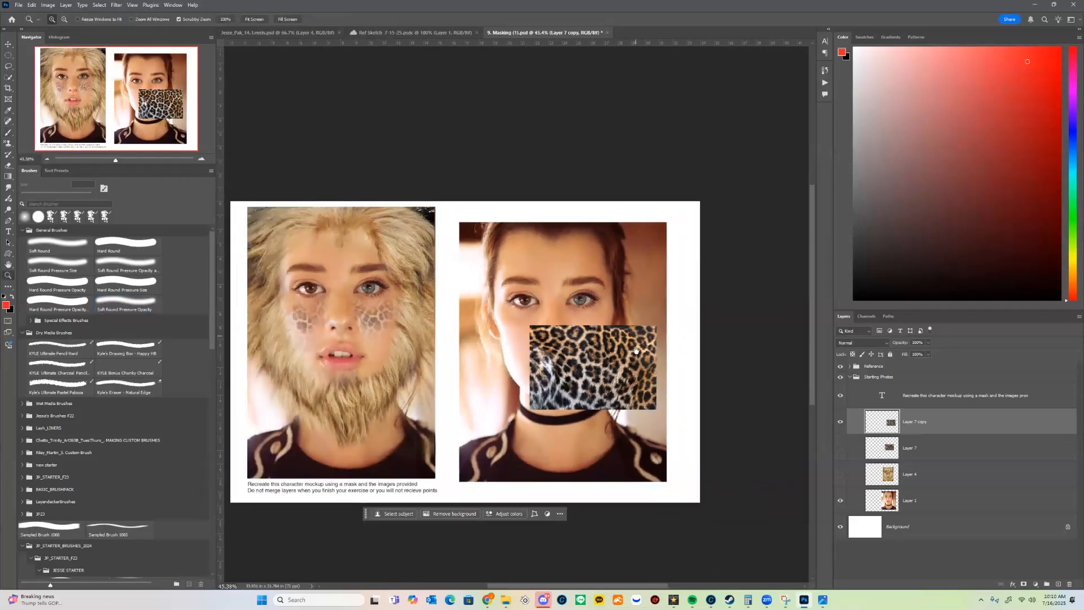
# Step: Duplicate the unmasked leopard copy, and place the duplicate directly above the first leopard piece over the face
pyautogui.click(840, 422)
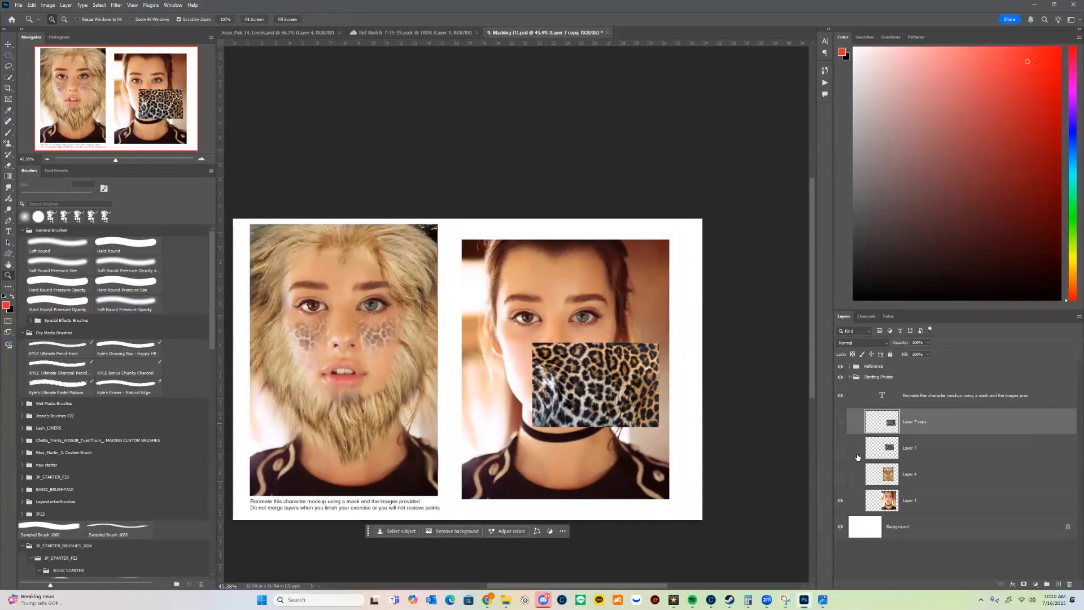
pyautogui.click(841, 423)
pyautogui.moveTo(956, 423); pyautogui.dragTo(1058, 585)
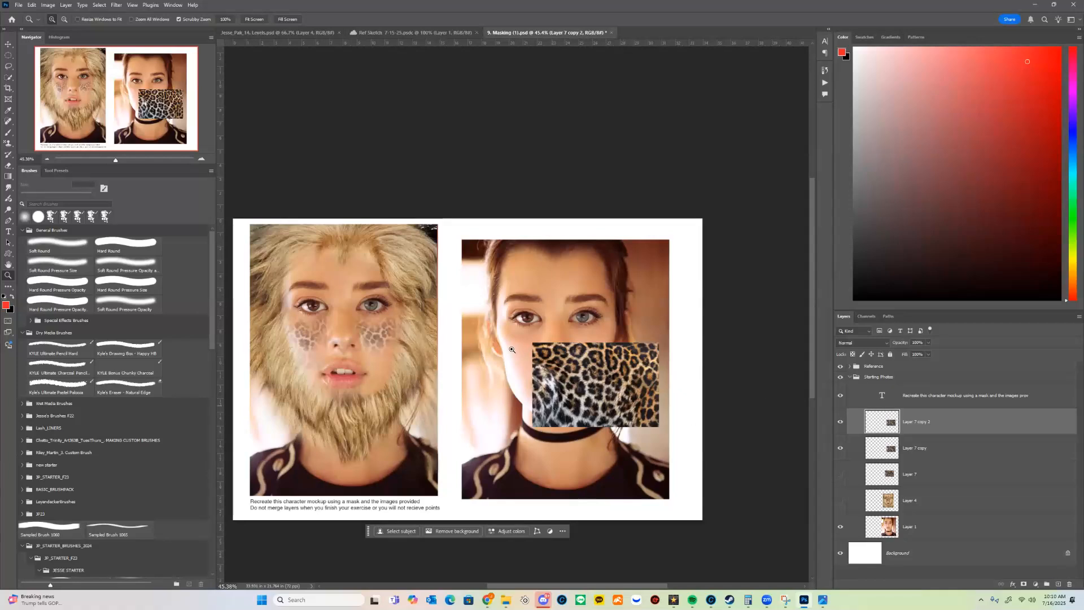
pyautogui.press('v')
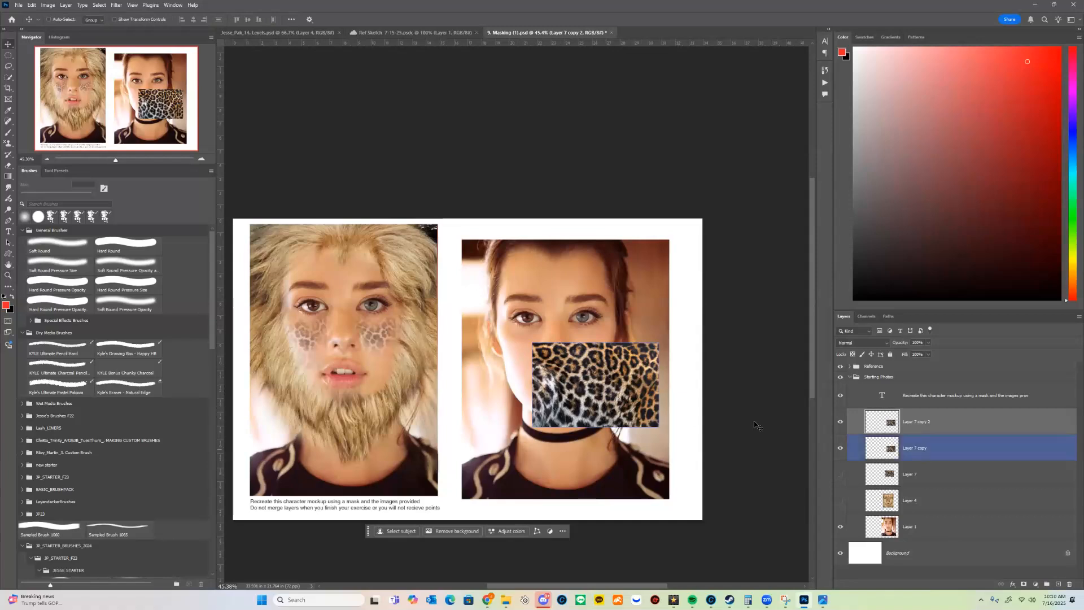
pyautogui.moveTo(541, 377); pyautogui.dragTo(606, 298)
# Step: Select both leopard copies and scale them down together to about 58% over the woman's cheek and jaw
pyautogui.keyDown('shift'); pyautogui.click(981, 451); pyautogui.keyUp('shift')
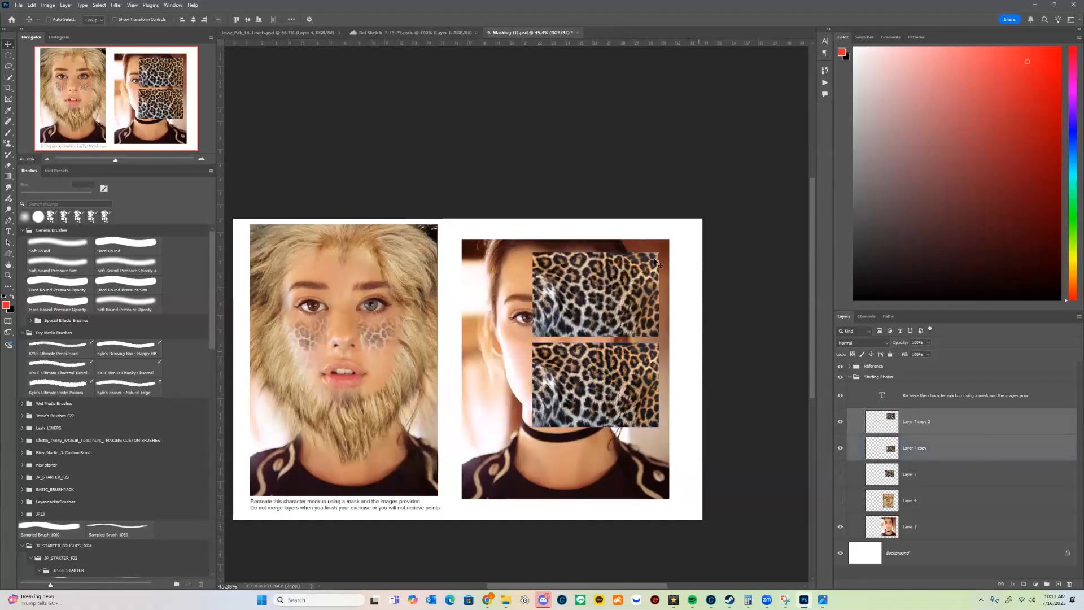
pyautogui.hotkey('ctrl', 't')
pyautogui.moveTo(657, 254); pyautogui.dragTo(605, 352)
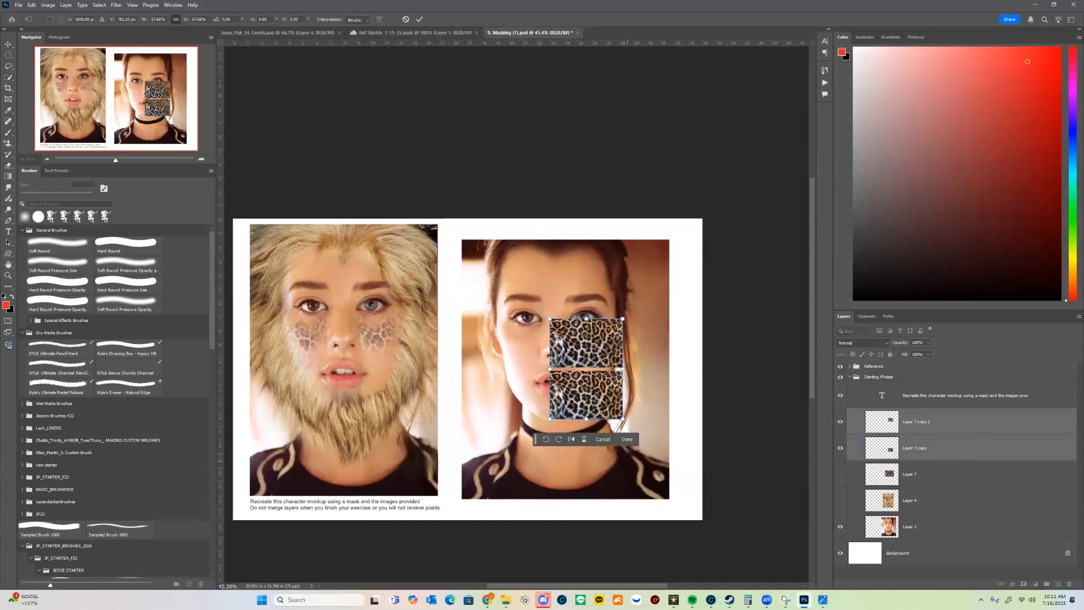
pyautogui.press('Return')
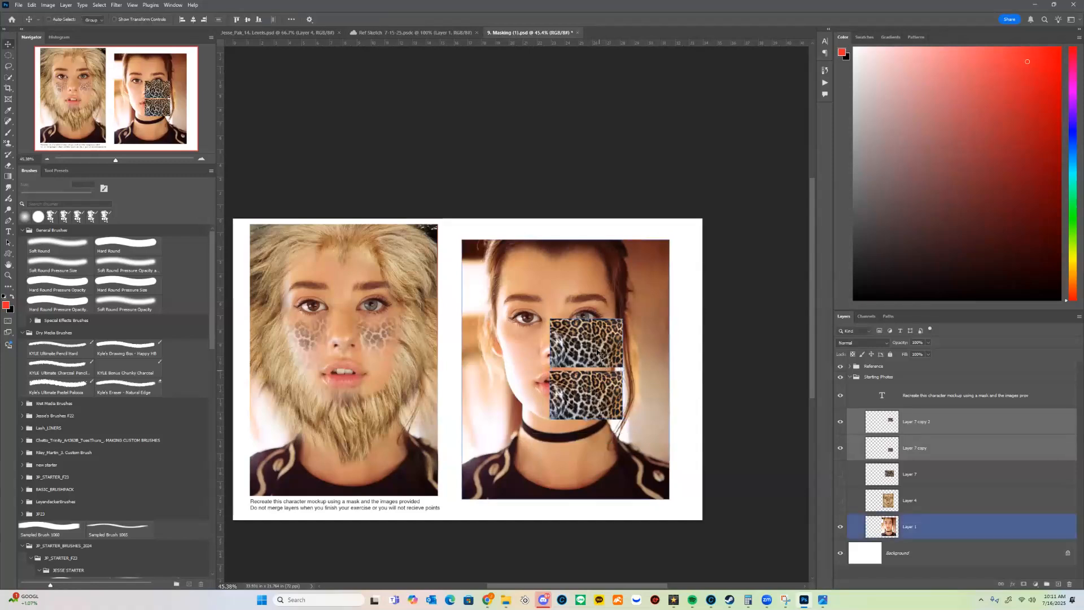
pyautogui.click(943, 430)
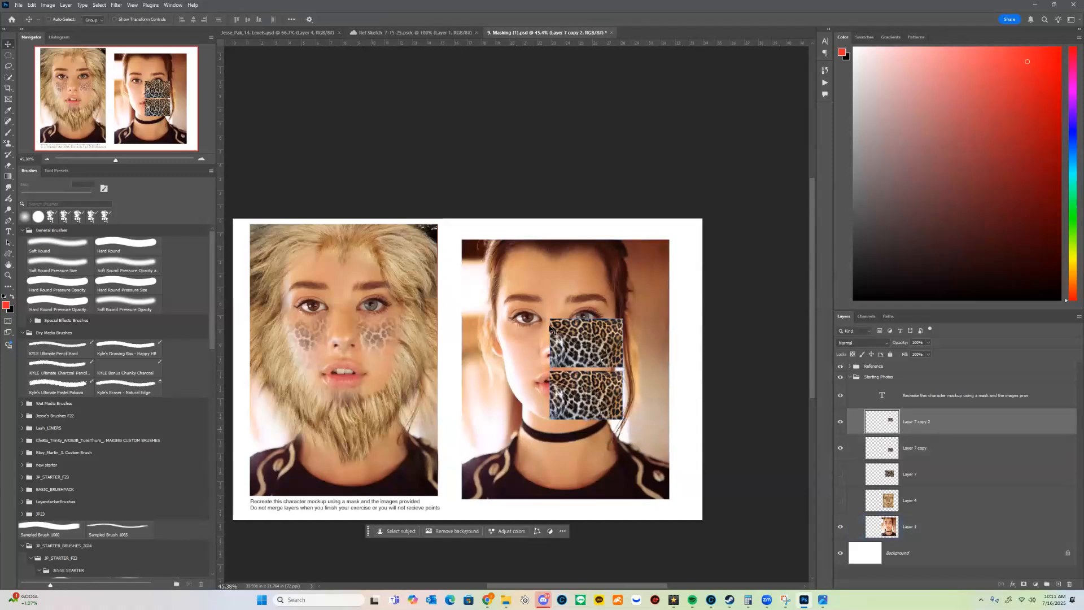
pyautogui.hotkey('ctrl', 't')
pyautogui.rightClick(608, 347)
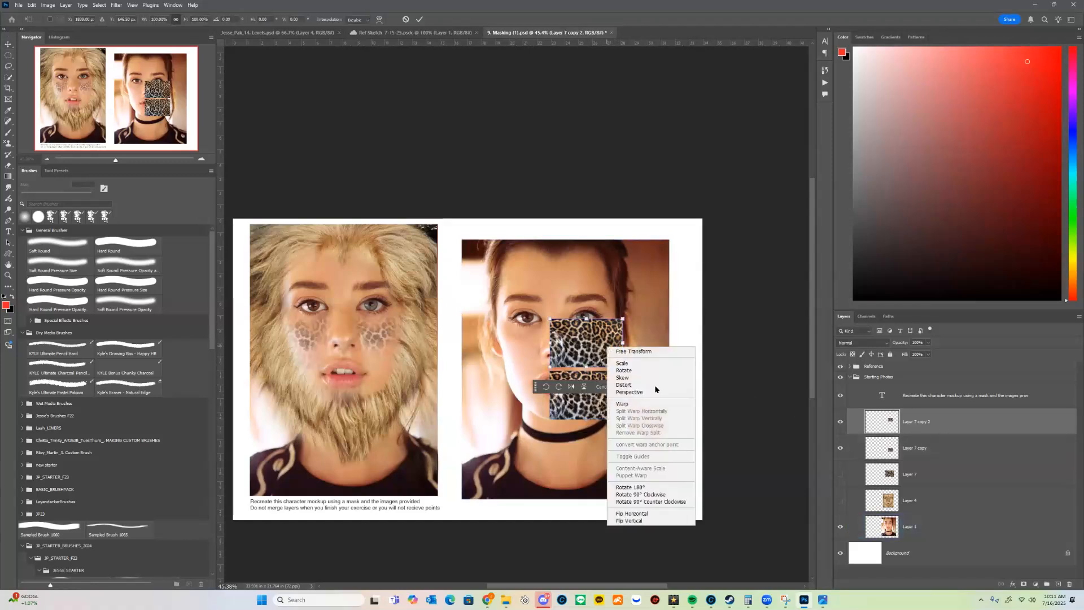
pyautogui.click(579, 341)
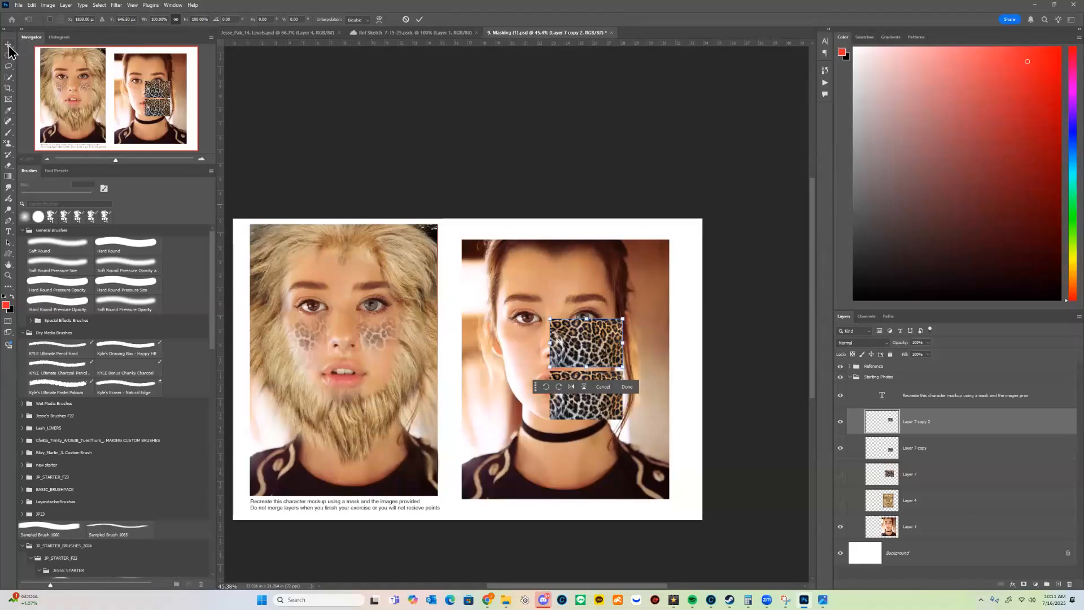
pyautogui.press('Return')
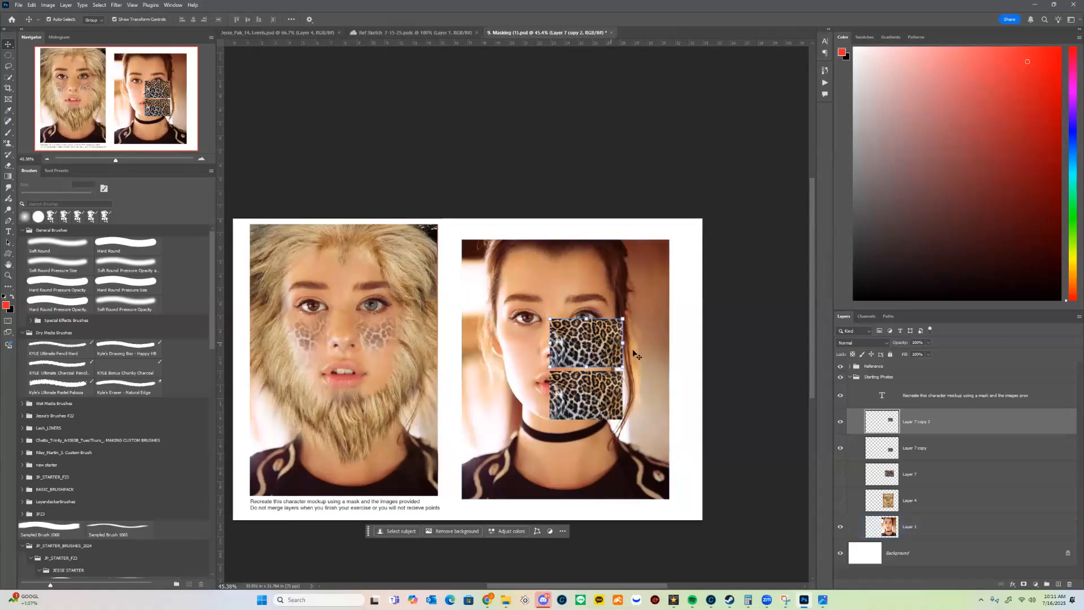
pyautogui.press('ctrl')
pyautogui.hotkey('ctrl', 't')
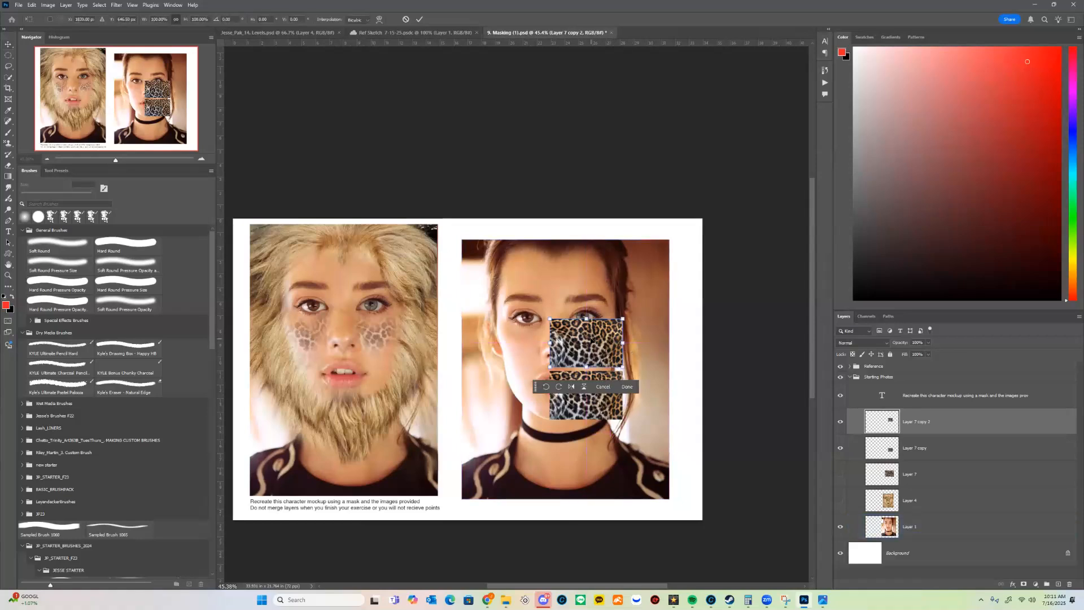
pyautogui.rightClick(591, 339)
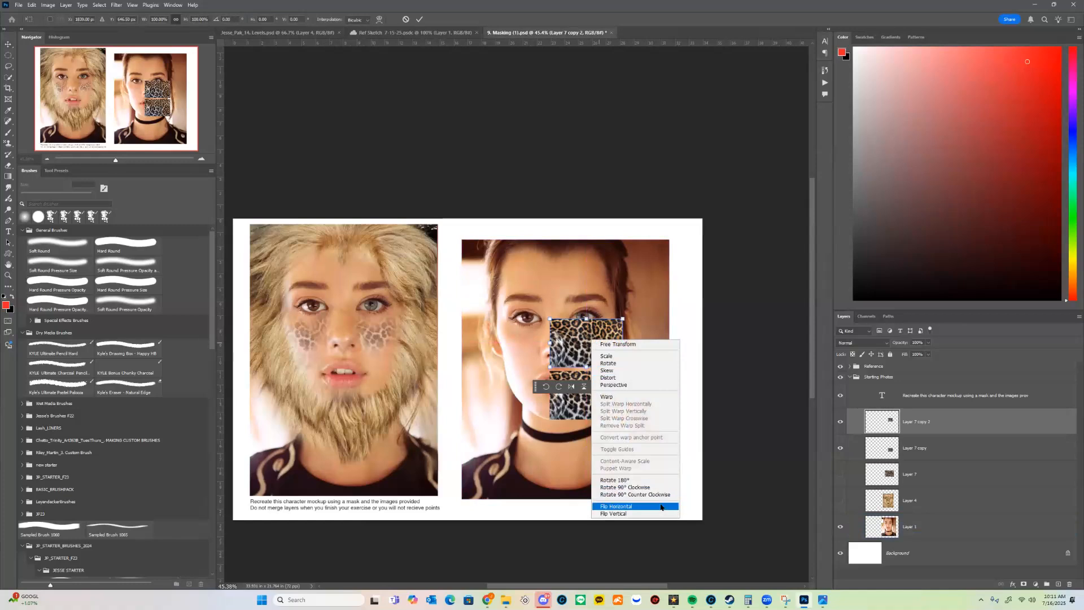
pyautogui.click(215, 2)
pyautogui.press('Return')
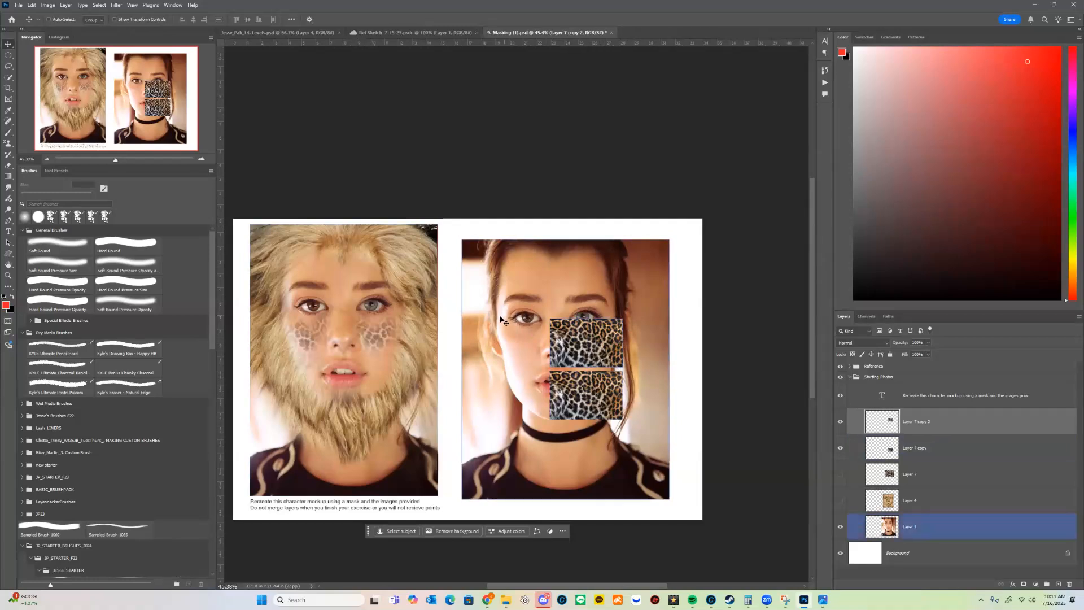
# Step: Move the two leopard copies apart so one lies over each of the woman's cheeks
pyautogui.moveTo(613, 342); pyautogui.dragTo(541, 352)
pyautogui.hotkey('ctrl', 't')
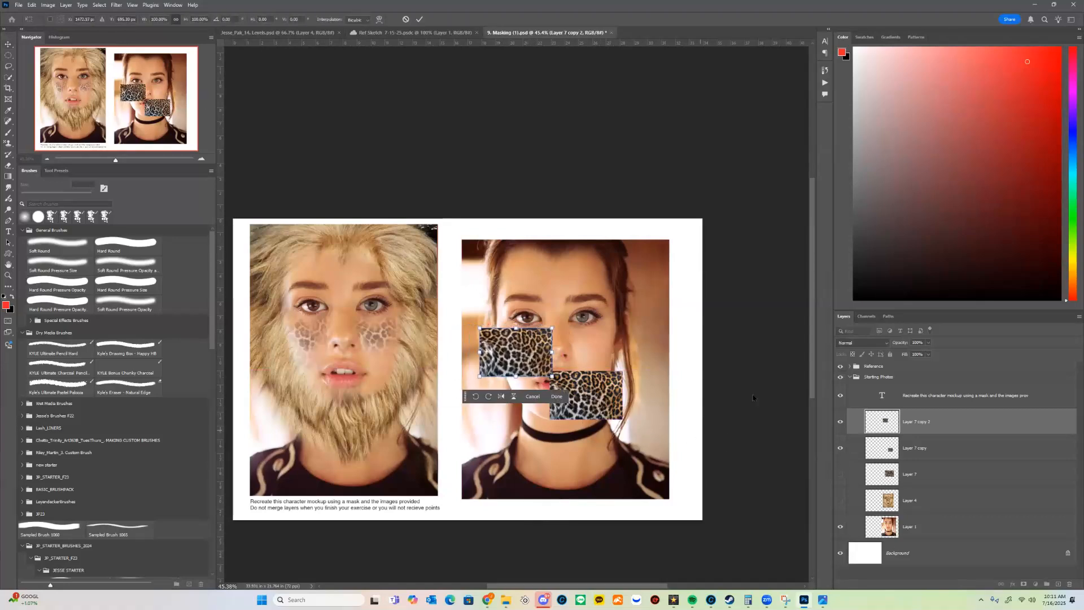
pyautogui.press('Escape')
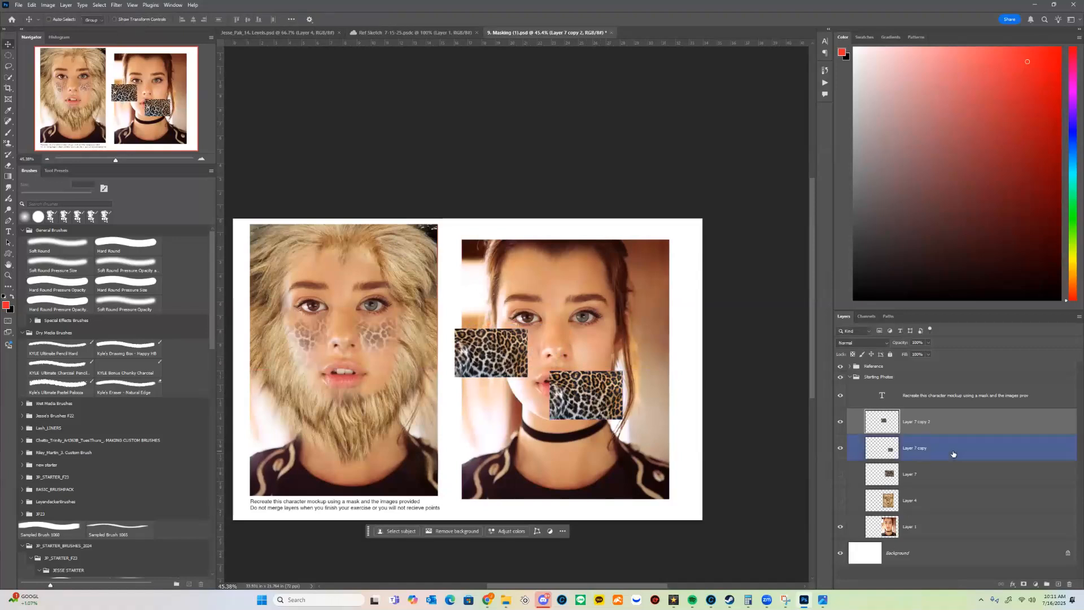
pyautogui.click(953, 449)
pyautogui.moveTo(604, 401); pyautogui.dragTo(611, 356)
pyautogui.hotkey('ctrl', 'z')
# Step: Flip the leopard copy on the portrait's right cheek horizontally and nudge it slightly outward
pyautogui.click(928, 450)
pyautogui.rightClick(611, 357)
pyautogui.press('Escape')
pyautogui.hotkey('ctrl', 't')
pyautogui.rightClick(611, 356)
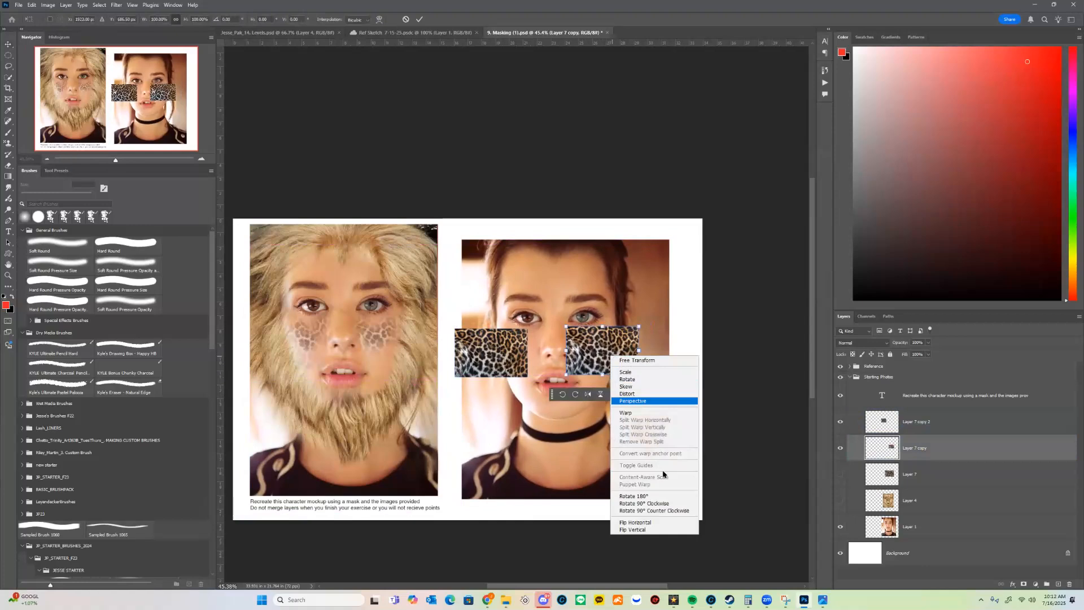
pyautogui.click(667, 522)
pyautogui.moveTo(591, 360); pyautogui.dragTo(602, 353)
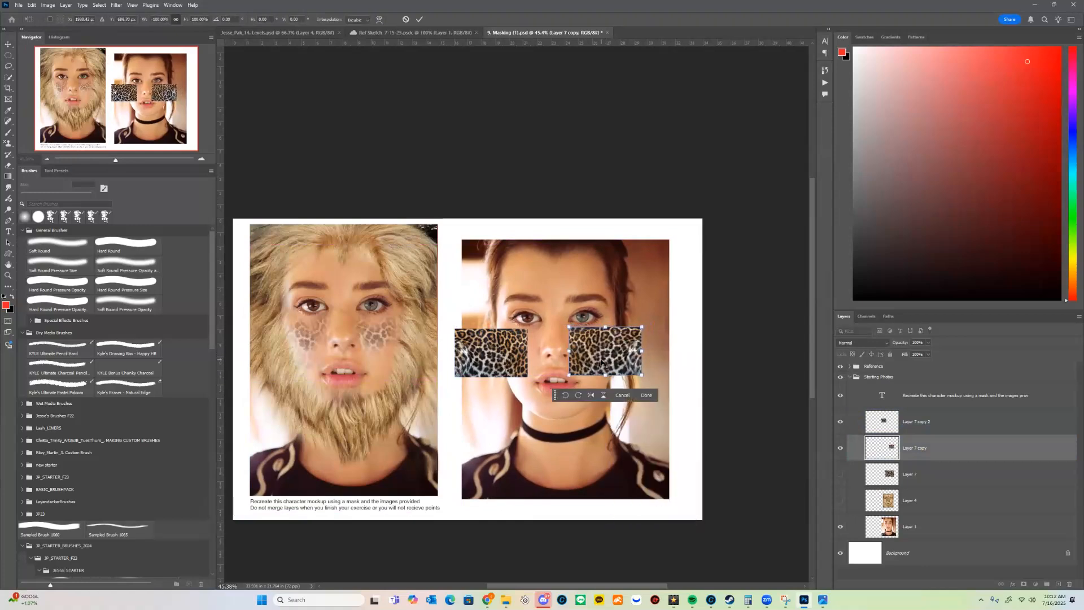
pyautogui.press('Return')
# Step: Move both leopard copies inward so they meet as one continuous band across the nose and cheeks
pyautogui.moveTo(529, 353); pyautogui.dragTo(555, 388)
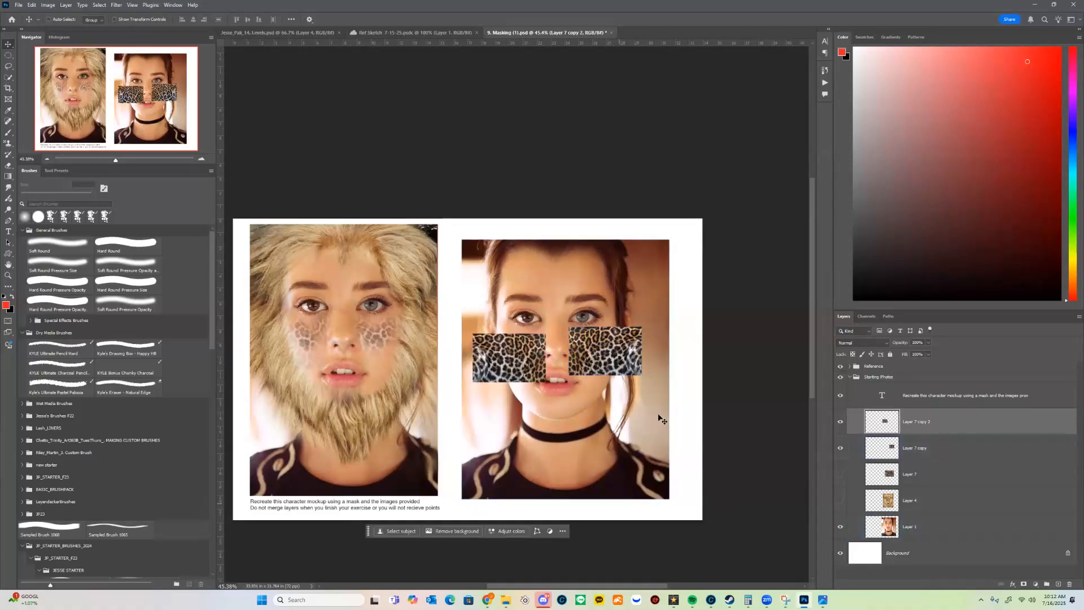
pyautogui.moveTo(509, 351); pyautogui.dragTo(510, 345)
pyautogui.moveTo(605, 364); pyautogui.dragTo(569, 360)
# Step: Select both leopard copies and lower their opacity to 64%
pyautogui.click(947, 428)
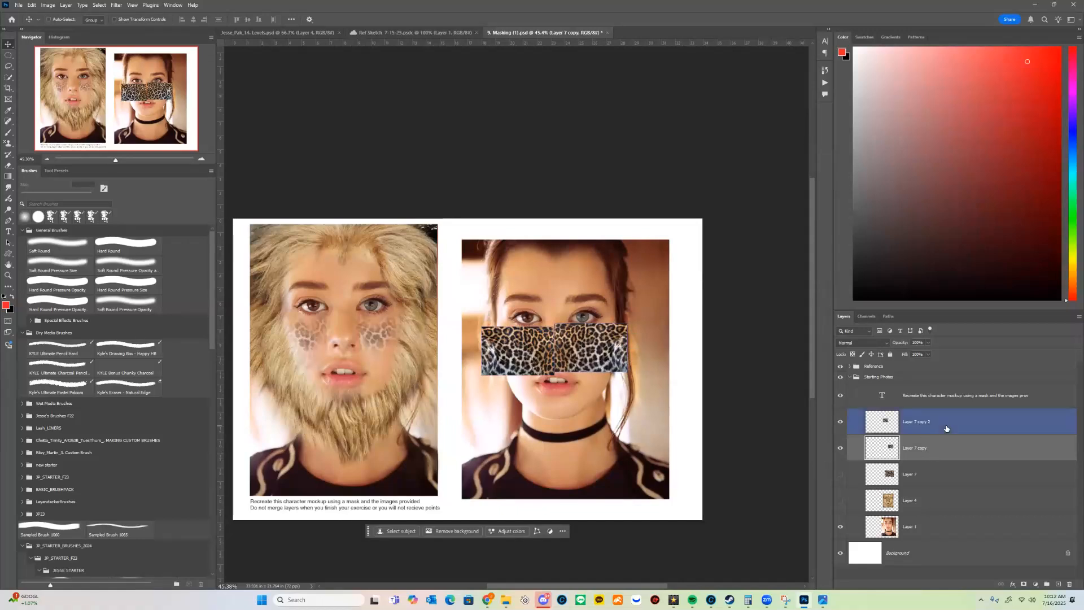
pyautogui.click(945, 448)
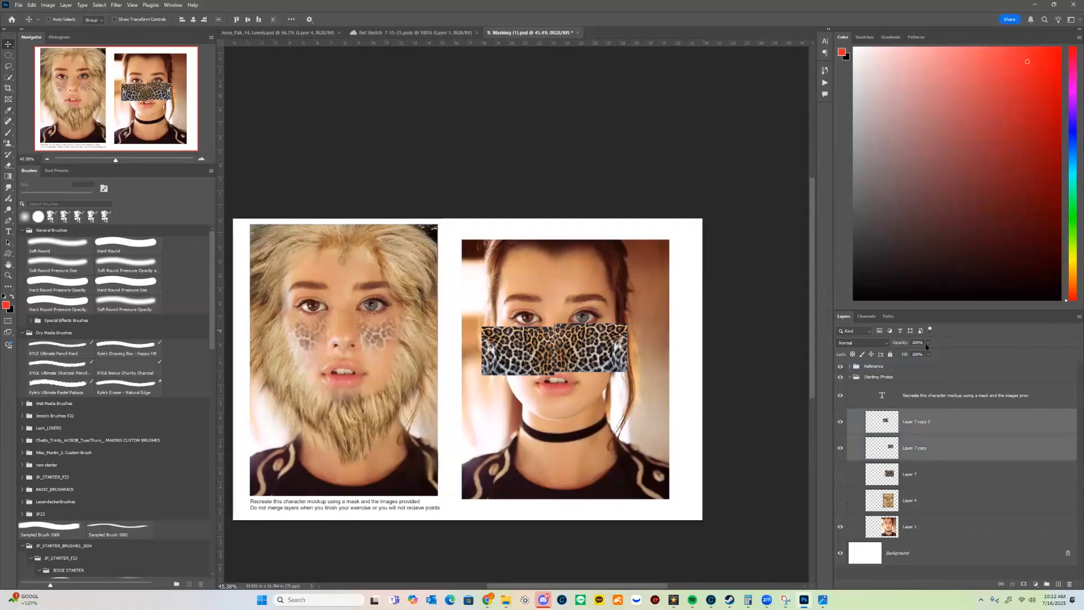
pyautogui.click(966, 426)
pyautogui.keyDown('shift'); pyautogui.click(964, 448); pyautogui.keyUp('shift')
pyautogui.click(928, 343)
pyautogui.moveTo(921, 354)
pyautogui.mouseDown()
pyautogui.moveTo(901, 357)
pyautogui.moveTo(915, 352)
pyautogui.mouseUp()
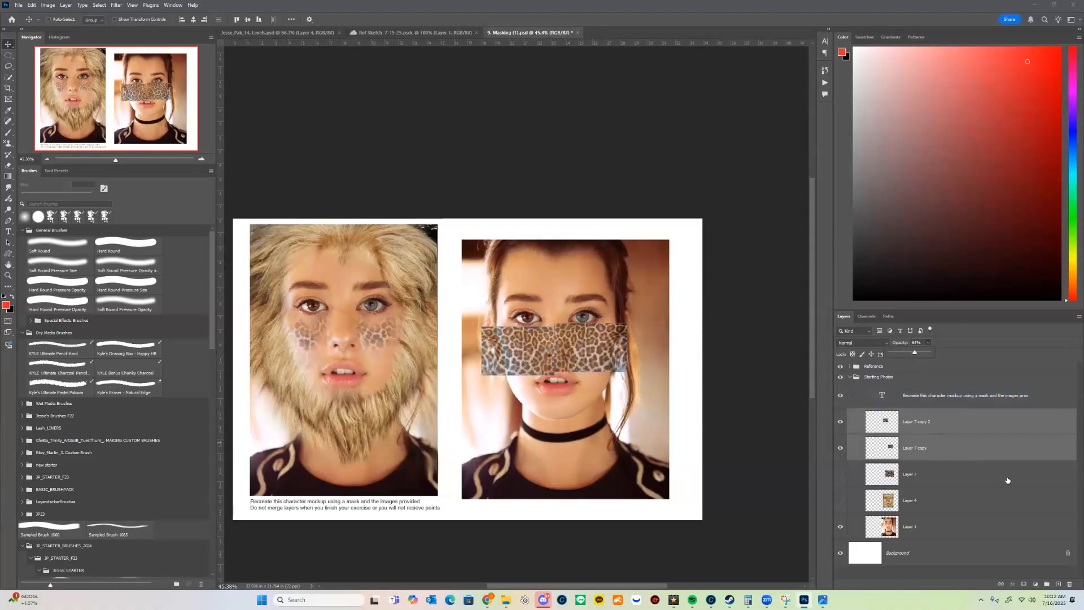
# Step: Add a separate layer mask to each of the two leopard copies
pyautogui.click(1010, 425)
pyautogui.click(1024, 583)
pyautogui.click(1009, 461)
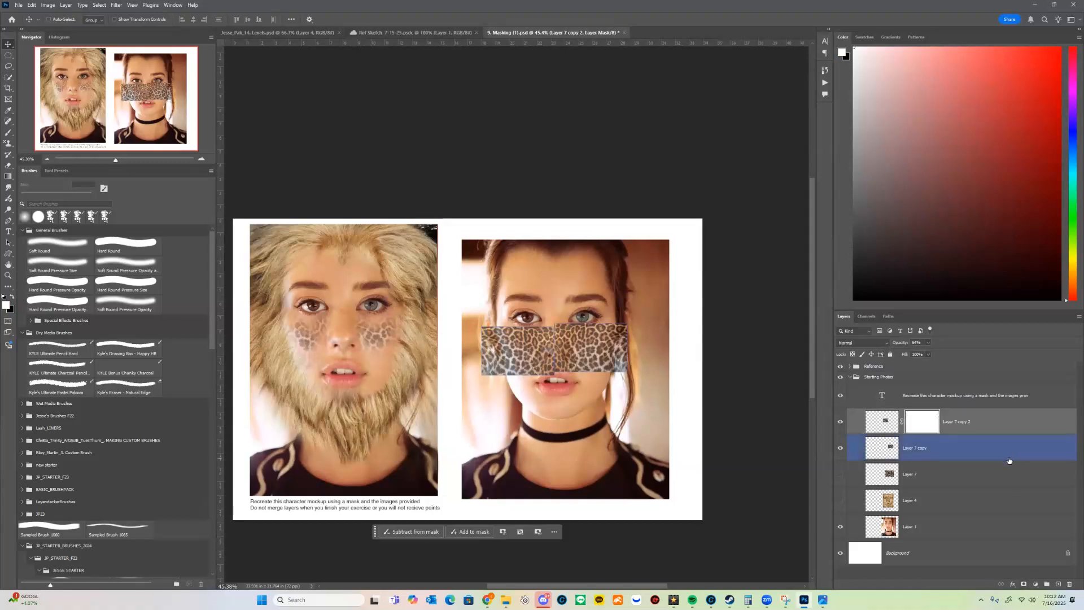
pyautogui.click(1024, 583)
# Step: Hide the leopard copy on the portrait's left cheek by painting its mask black with the Soft Round Pressure Opacity brush
pyautogui.click(929, 427)
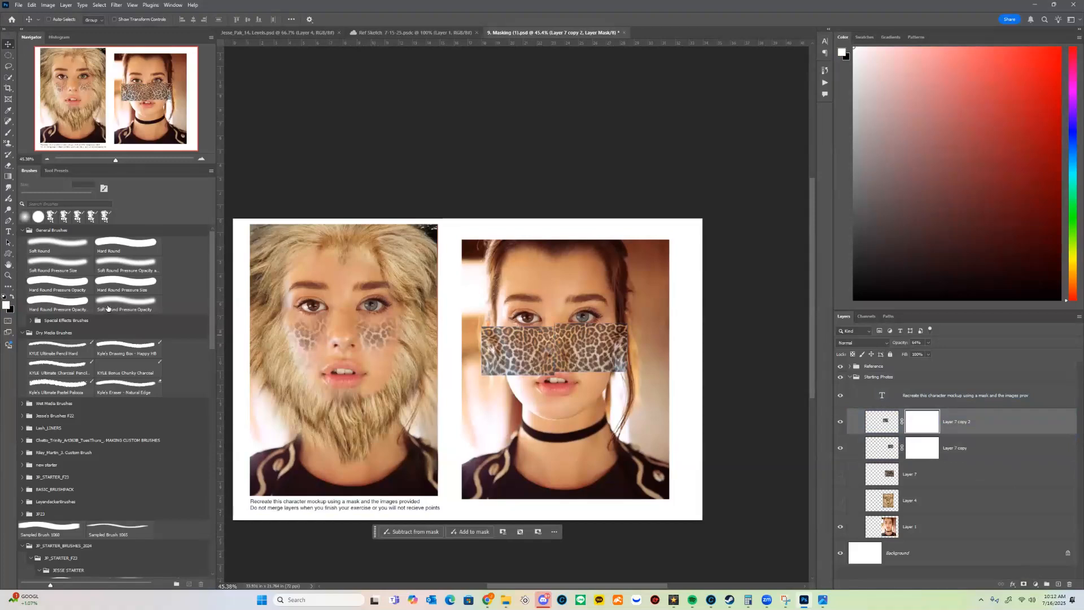
pyautogui.click(158, 307)
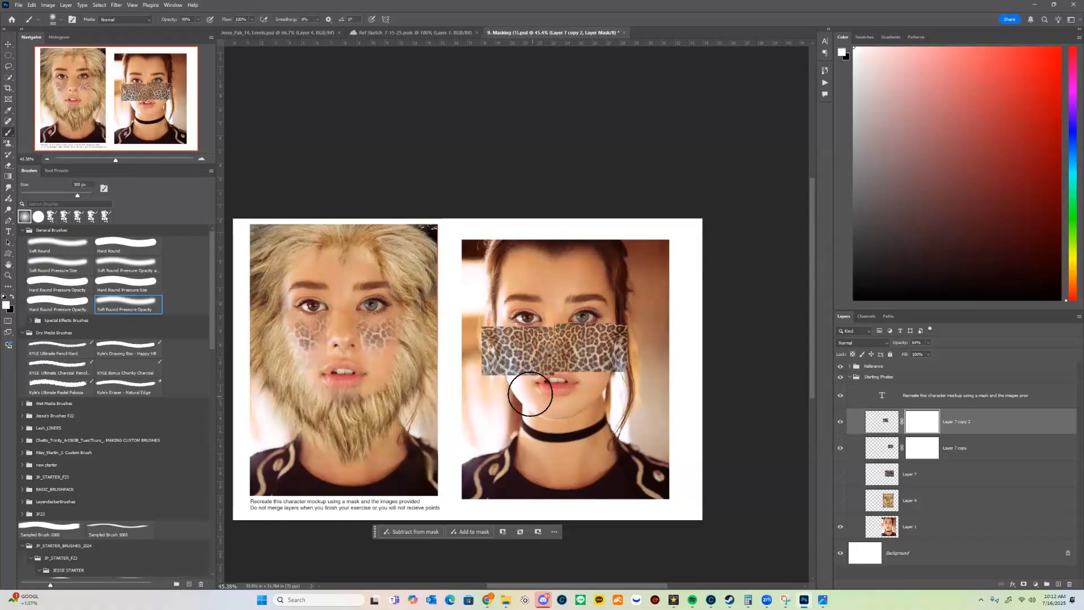
pyautogui.press('x')
pyautogui.moveTo(499, 368)
pyautogui.mouseDown()
pyautogui.moveTo(513, 389)
pyautogui.moveTo(543, 382)
pyautogui.mouseUp()
pyautogui.press('[')
pyautogui.press('[')
pyautogui.press('[')
pyautogui.moveTo(480, 327)
pyautogui.mouseDown()
pyautogui.moveTo(557, 324)
pyautogui.moveTo(487, 348)
pyautogui.moveTo(554, 385)
pyautogui.moveTo(562, 339)
pyautogui.moveTo(557, 402)
pyautogui.moveTo(540, 424)
pyautogui.moveTo(547, 385)
pyautogui.moveTo(510, 340)
pyautogui.moveTo(542, 346)
pyautogui.moveTo(565, 384)
pyautogui.moveTo(545, 350)
pyautogui.moveTo(553, 348)
pyautogui.moveTo(515, 371)
pyautogui.moveTo(562, 342)
pyautogui.moveTo(520, 348)
pyautogui.moveTo(568, 321)
pyautogui.moveTo(577, 302)
pyautogui.moveTo(471, 332)
pyautogui.mouseUp()
# Step: Paint black on the other leopard copy's mask to hide the pattern on the portrait's right side
pyautogui.press('x')
pyautogui.press('x')
pyautogui.click(918, 448)
pyautogui.moveTo(637, 314); pyautogui.dragTo(659, 358)
# Step: Reveal leopard spots beneath the eye on the portrait's left cheek by painting the top copy's mask white with a 70 px brush
pyautogui.click(920, 422)
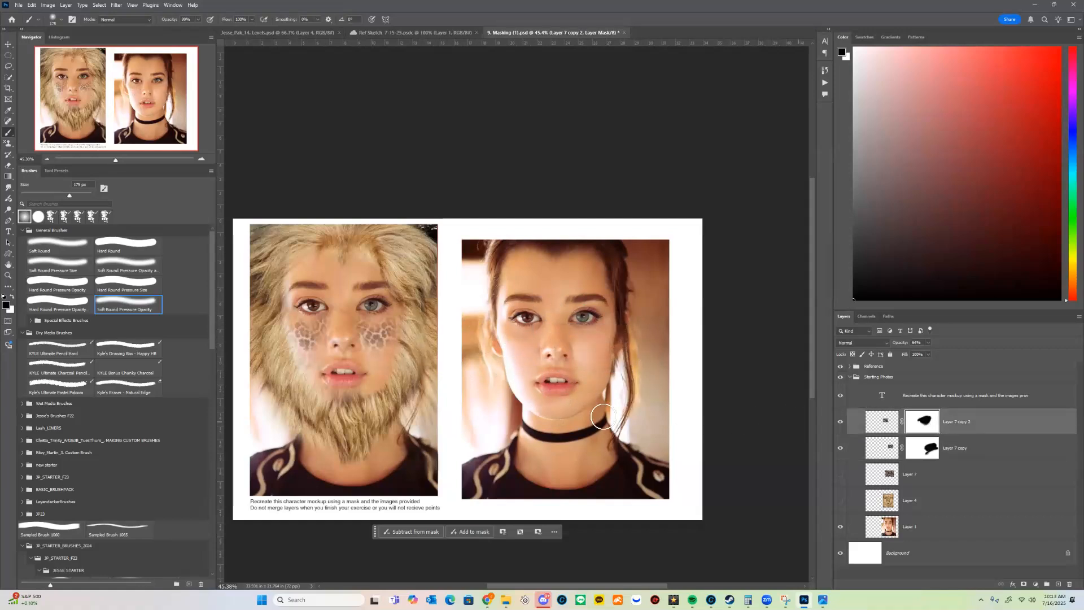
pyautogui.moveTo(835, 35); pyautogui.dragTo(835, 36)
pyautogui.press('[')
pyautogui.press('[')
pyautogui.press('[')
pyautogui.press('d')
pyautogui.click(542, 363)
pyautogui.hotkey('ctrl', 'z')
pyautogui.press('[')
pyautogui.moveTo(519, 349)
pyautogui.mouseDown()
pyautogui.moveTo(544, 360)
pyautogui.moveTo(544, 348)
pyautogui.moveTo(530, 365)
pyautogui.moveTo(550, 345)
pyautogui.moveTo(524, 378)
pyautogui.moveTo(546, 347)
pyautogui.moveTo(526, 375)
pyautogui.moveTo(512, 353)
pyautogui.mouseUp()
pyautogui.press('x')
pyautogui.press('x')
pyautogui.press('x')
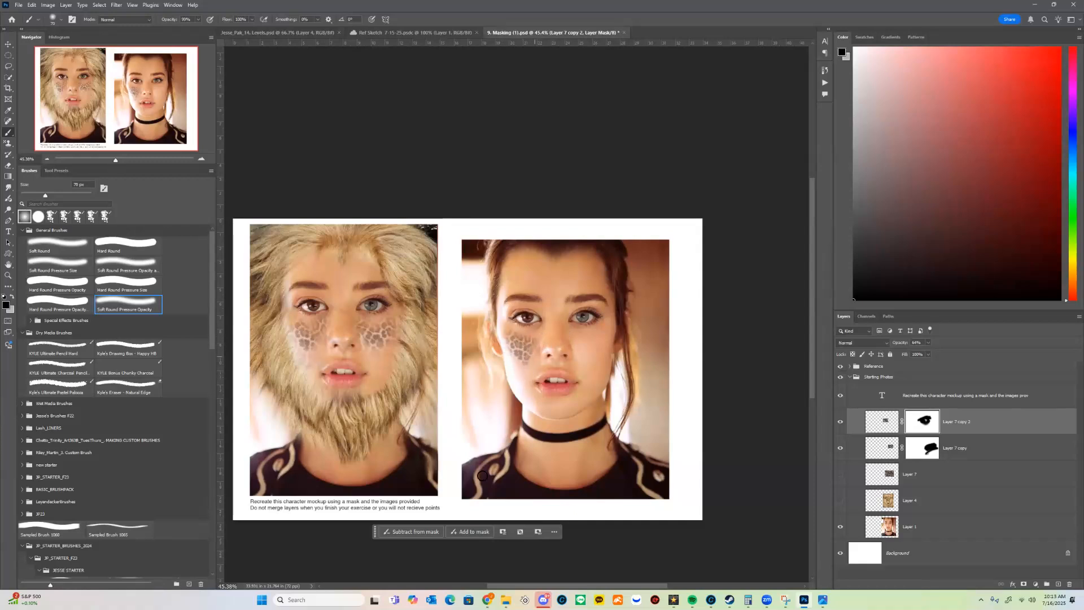
# Step: Refine the left cheek's leopard patch with a larger 125 px brush, alternating black and white on its mask
pyautogui.press(']')
pyautogui.press(']')
pyautogui.press('x')
pyautogui.press('x')
pyautogui.press('x')
pyautogui.press('x')
pyautogui.press('x')
pyautogui.press('x')
pyautogui.press('x')
pyautogui.press('x')
pyautogui.press('x')
# Step: Reveal and shape matching leopard spots on the portrait's right cheek by painting the other copy's mask
pyautogui.click(922, 447)
pyautogui.moveTo(616, 337)
pyautogui.mouseDown()
pyautogui.moveTo(592, 352)
pyautogui.moveTo(607, 333)
pyautogui.moveTo(595, 349)
pyautogui.moveTo(578, 319)
pyautogui.moveTo(626, 307)
pyautogui.moveTo(620, 344)
pyautogui.mouseUp()
pyautogui.press('x')
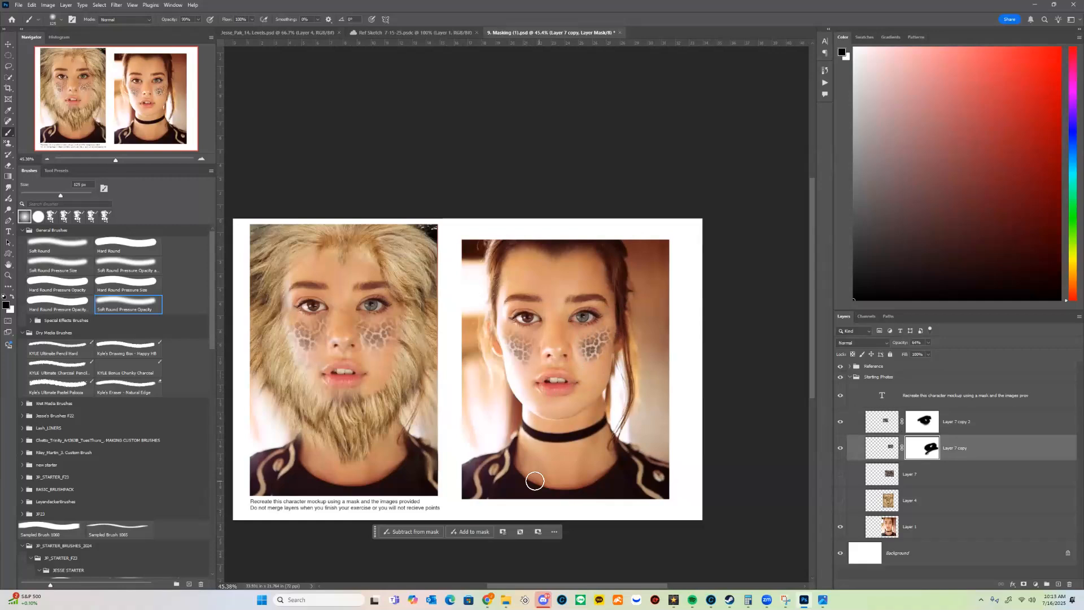
pyautogui.press('x')
pyautogui.press(']')
pyautogui.moveTo(597, 372); pyautogui.dragTo(605, 334)
pyautogui.press('x')
pyautogui.press('x')
# Step: Show the lion layer and scale it up to about 141% so it covers the woman's portrait
pyautogui.click(840, 500)
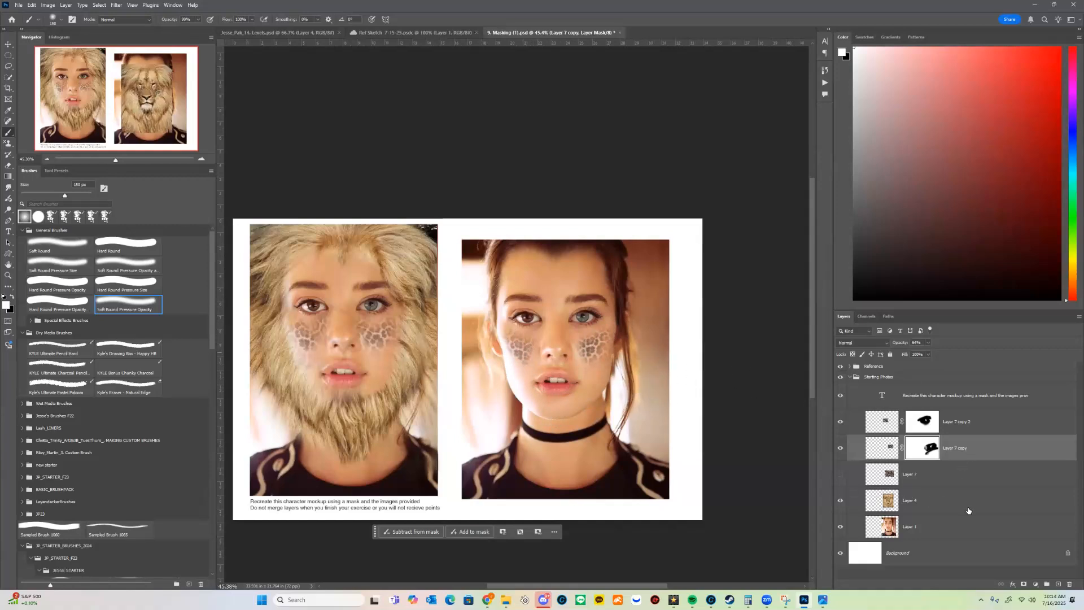
pyautogui.click(966, 506)
pyautogui.press('v')
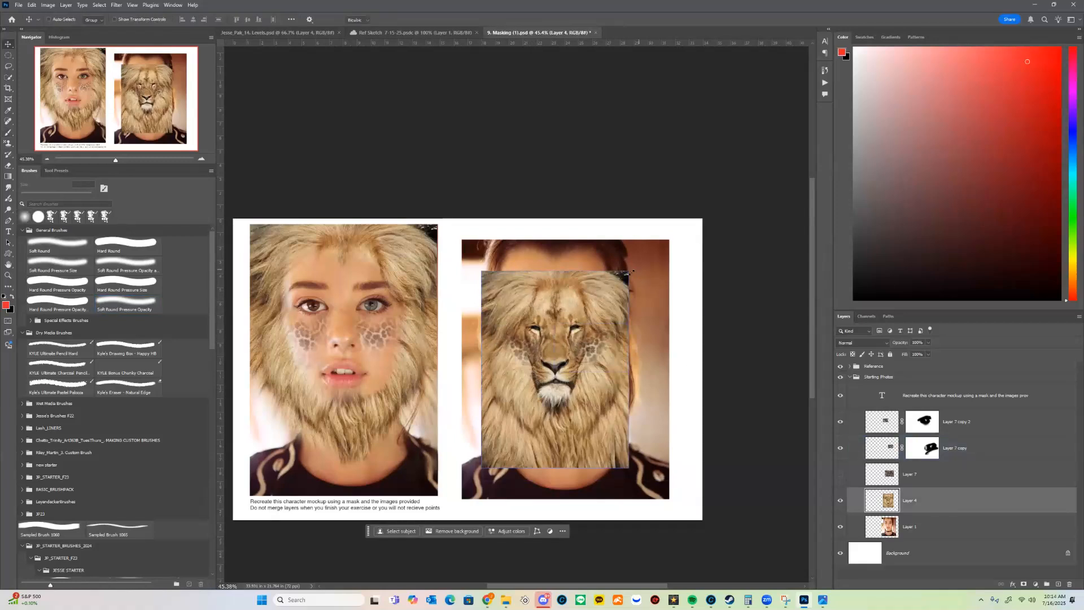
pyautogui.hotkey('ctrl', 't')
pyautogui.moveTo(633, 272)
pyautogui.mouseDown()
pyautogui.moveTo(660, 248)
pyautogui.moveTo(635, 269)
pyautogui.moveTo(647, 268)
pyautogui.mouseUp()
pyautogui.moveTo(500, 466); pyautogui.dragTo(461, 519)
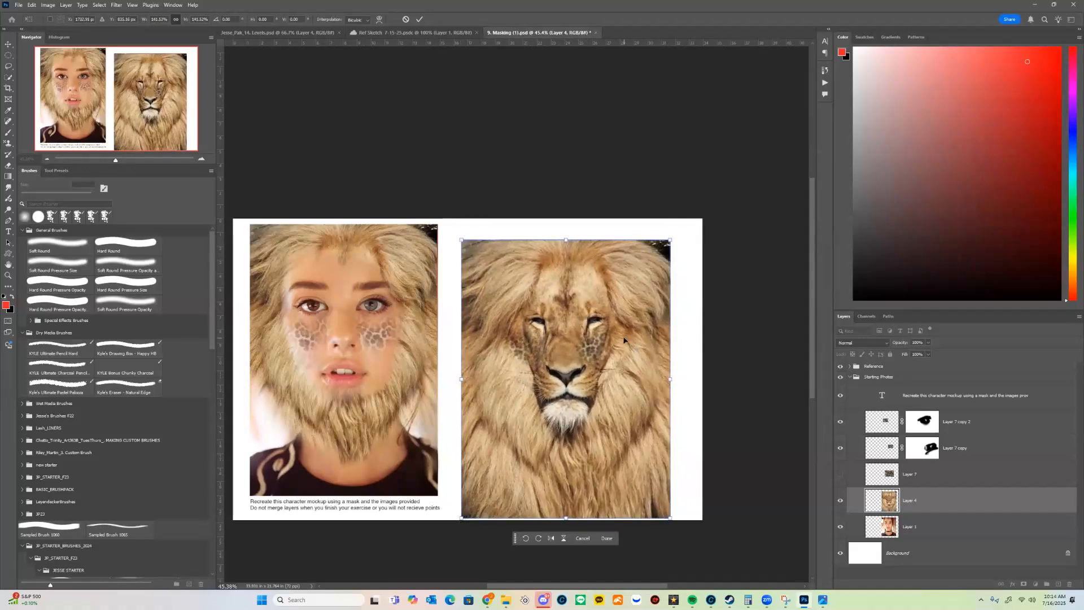
pyautogui.press('Return')
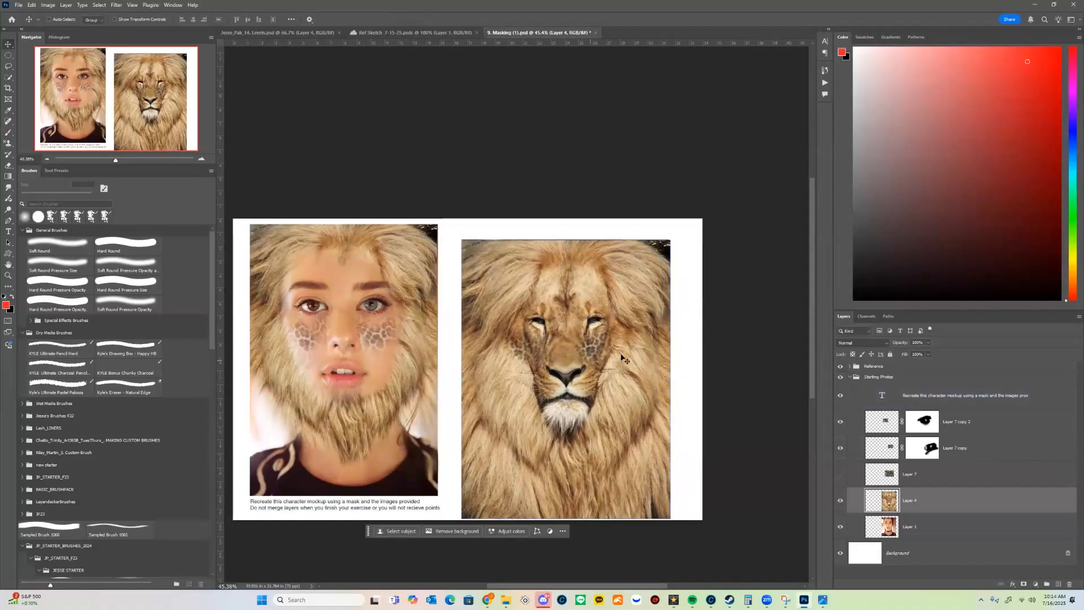
# Step: Enlarge the lion slightly to about 103% and reposition it so its right edge lines up with the portrait's
pyautogui.moveTo(655, 392); pyautogui.dragTo(647, 390)
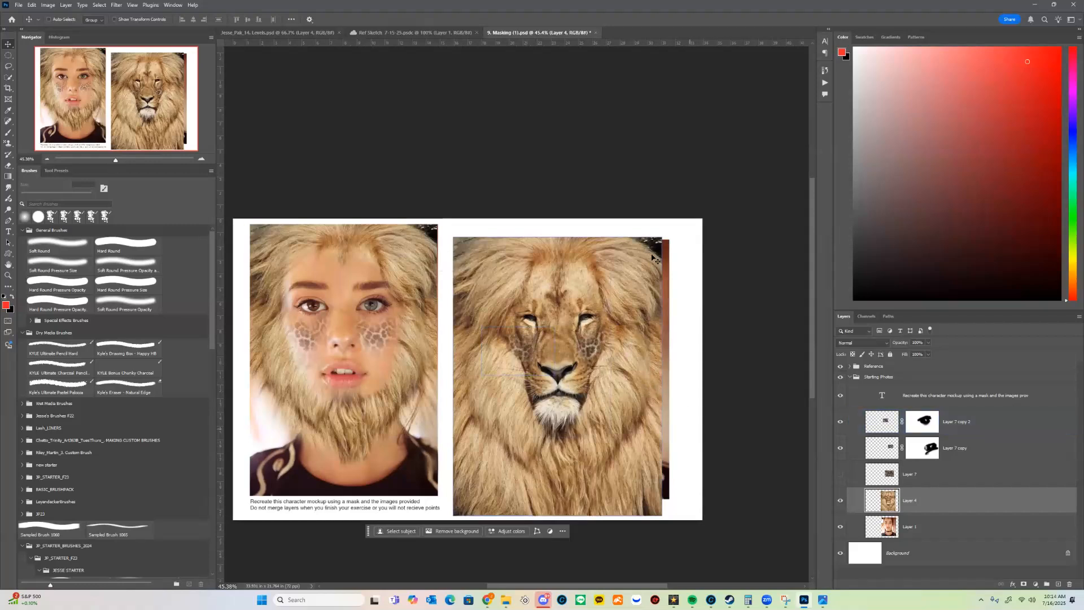
pyautogui.hotkey('ctrl', 't')
pyautogui.moveTo(673, 235); pyautogui.dragTo(677, 233)
pyautogui.moveTo(658, 266); pyautogui.dragTo(653, 274)
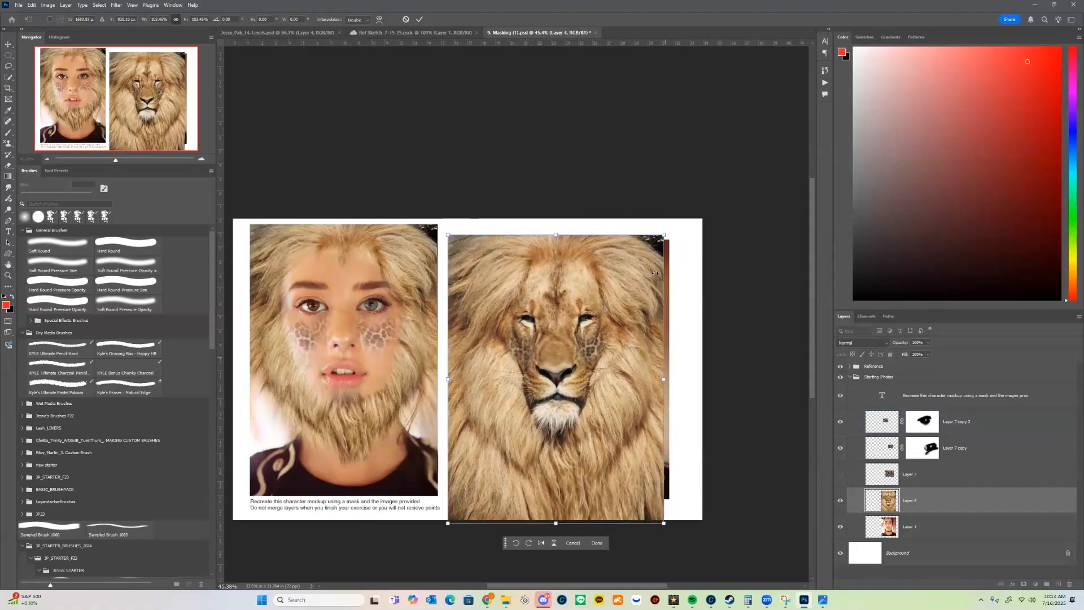
pyautogui.moveTo(638, 490); pyautogui.dragTo(642, 488)
pyautogui.press('Return')
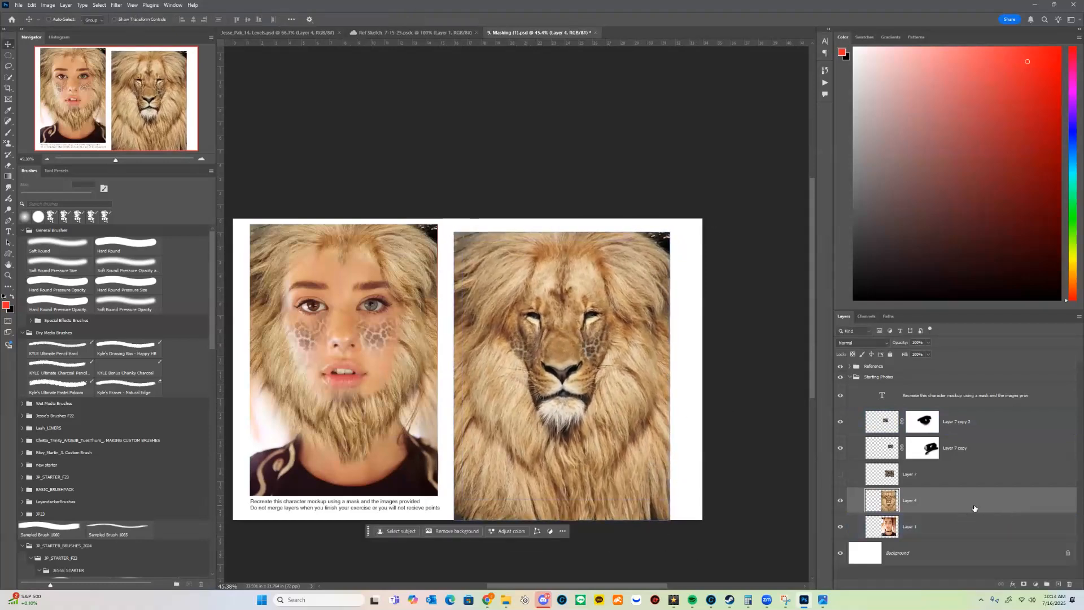
# Step: Add a layer mask to the lion and paint black with a 400 px soft brush to uncover the woman's face
pyautogui.click(1025, 585)
pyautogui.press('d')
pyautogui.press('b')
pyautogui.press('x')
pyautogui.press(']')
pyautogui.press(']')
pyautogui.press(']')
pyautogui.moveTo(566, 303)
pyautogui.mouseDown()
pyautogui.moveTo(562, 336)
pyautogui.moveTo(537, 305)
pyautogui.moveTo(520, 303)
pyautogui.moveTo(530, 272)
pyautogui.moveTo(544, 414)
pyautogui.moveTo(592, 340)
pyautogui.moveTo(598, 299)
pyautogui.moveTo(595, 271)
pyautogui.moveTo(534, 258)
pyautogui.moveTo(555, 277)
pyautogui.moveTo(545, 275)
pyautogui.moveTo(584, 279)
pyautogui.moveTo(556, 276)
pyautogui.mouseUp()
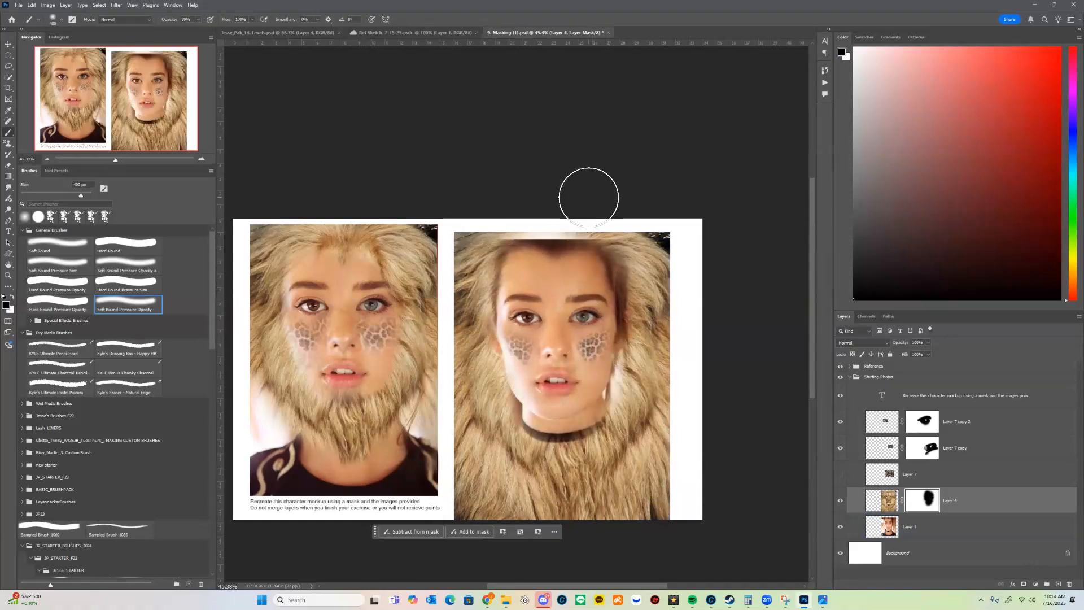
# Step: Restore the lion fur around the forehead, jaw and chin by painting its mask white with a smaller 200 px brush
pyautogui.press('x')
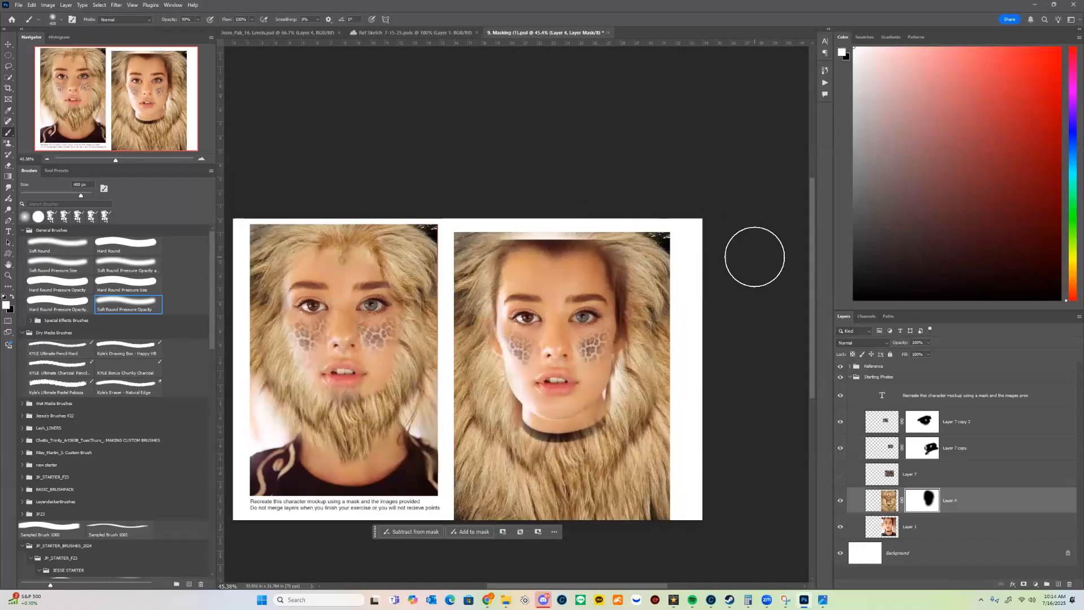
pyautogui.press('[')
pyautogui.press('[')
pyautogui.moveTo(547, 232)
pyautogui.mouseDown()
pyautogui.moveTo(621, 245)
pyautogui.moveTo(509, 232)
pyautogui.moveTo(495, 249)
pyautogui.moveTo(508, 244)
pyautogui.moveTo(483, 249)
pyautogui.moveTo(617, 237)
pyautogui.moveTo(607, 237)
pyautogui.moveTo(643, 277)
pyautogui.moveTo(656, 236)
pyautogui.moveTo(661, 245)
pyautogui.moveTo(635, 366)
pyautogui.moveTo(633, 297)
pyautogui.moveTo(625, 382)
pyautogui.moveTo(618, 247)
pyautogui.moveTo(623, 260)
pyautogui.moveTo(625, 272)
pyautogui.moveTo(605, 253)
pyautogui.moveTo(637, 314)
pyautogui.moveTo(616, 396)
pyautogui.moveTo(623, 378)
pyautogui.moveTo(592, 431)
pyautogui.moveTo(626, 386)
pyautogui.moveTo(590, 423)
pyautogui.moveTo(603, 405)
pyautogui.moveTo(544, 433)
pyautogui.moveTo(576, 438)
pyautogui.moveTo(597, 421)
pyautogui.moveTo(553, 445)
pyautogui.moveTo(609, 420)
pyautogui.moveTo(615, 402)
pyautogui.moveTo(538, 453)
pyautogui.moveTo(609, 410)
pyautogui.moveTo(560, 450)
pyautogui.moveTo(555, 423)
pyautogui.moveTo(500, 415)
pyautogui.moveTo(565, 435)
pyautogui.moveTo(513, 406)
pyautogui.moveTo(548, 425)
pyautogui.mouseUp()
pyautogui.press('x')
pyautogui.press('x')
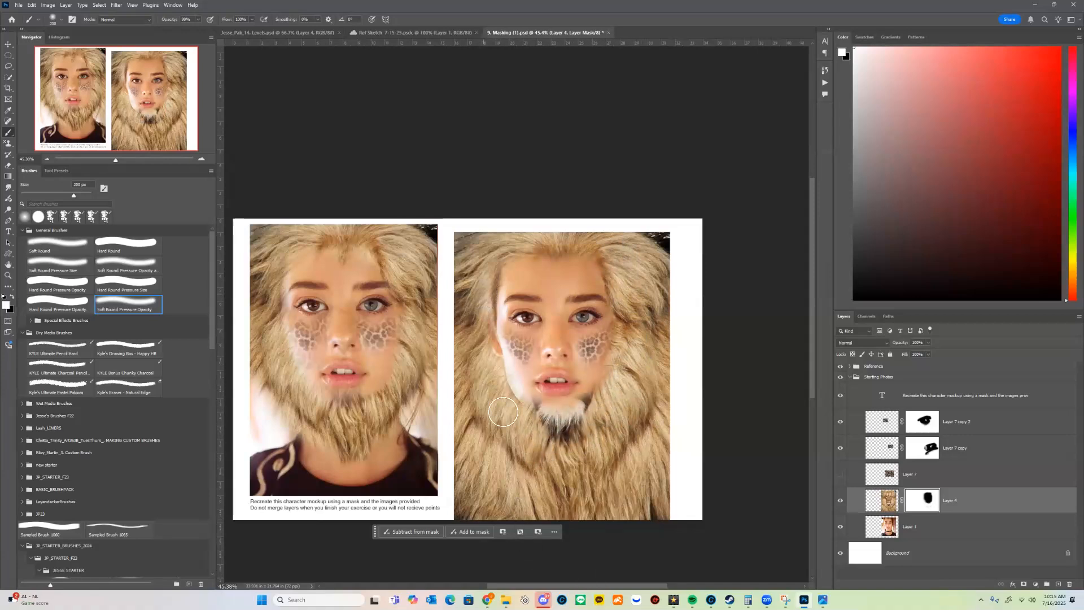
# Step: Paint black on the lion mask over both lower corners to uncover the shoulders and taper the mane into a beard
pyautogui.press('x')
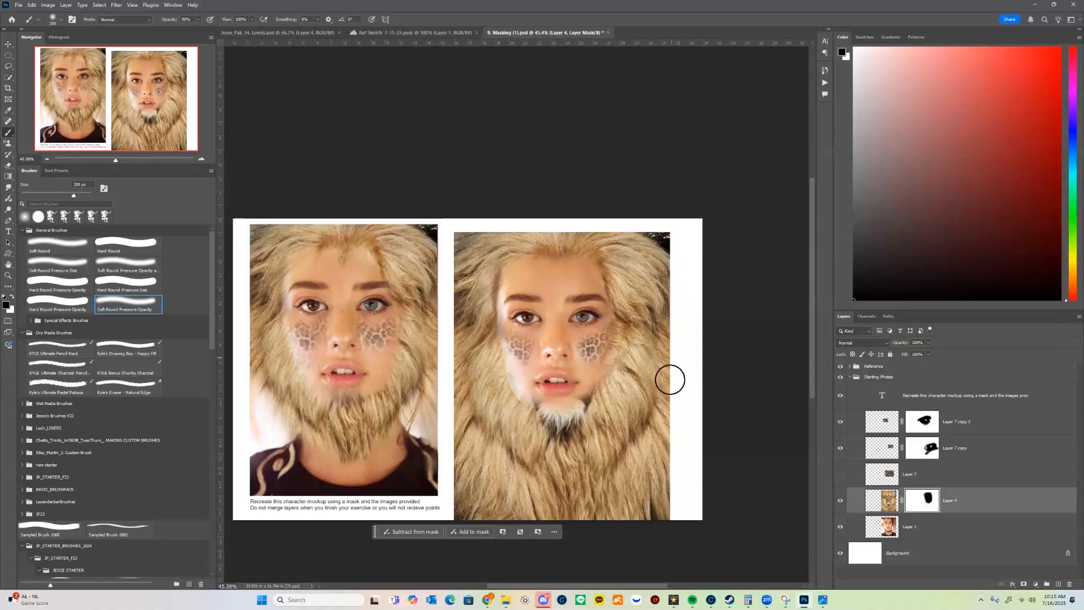
pyautogui.moveTo(643, 484)
pyautogui.mouseDown()
pyautogui.moveTo(632, 556)
pyautogui.moveTo(657, 489)
pyautogui.moveTo(596, 557)
pyautogui.moveTo(638, 459)
pyautogui.moveTo(554, 569)
pyautogui.moveTo(511, 459)
pyautogui.moveTo(437, 387)
pyautogui.moveTo(521, 548)
pyautogui.moveTo(500, 566)
pyautogui.moveTo(450, 459)
pyautogui.moveTo(509, 546)
pyautogui.moveTo(557, 573)
pyautogui.moveTo(478, 481)
pyautogui.moveTo(556, 556)
pyautogui.moveTo(511, 517)
pyautogui.mouseUp()
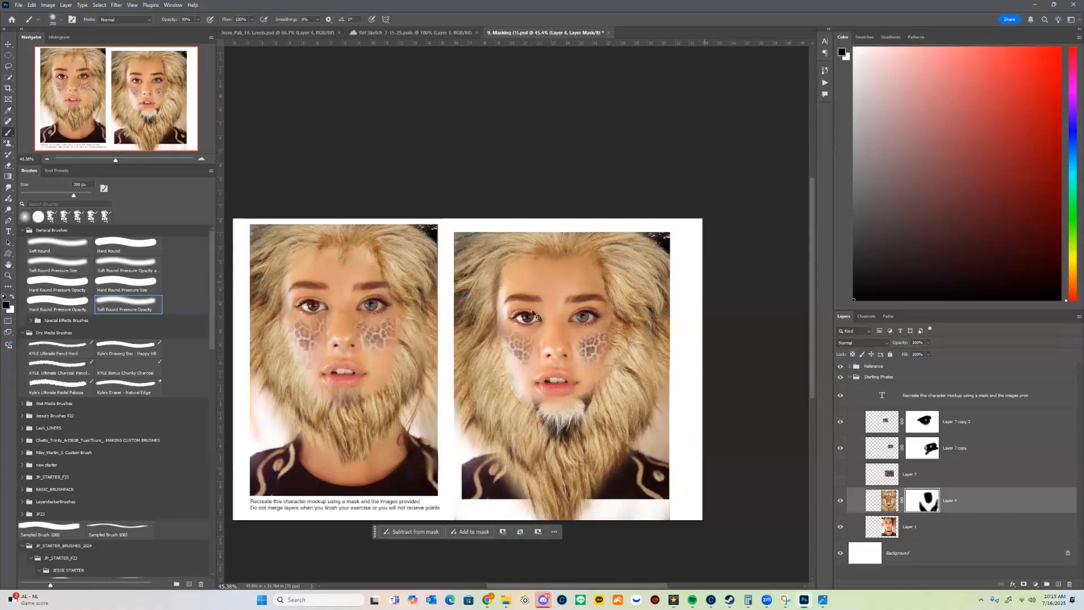
# Step: Narrow the lion layer to about 96% width so its left edge matches the portrait's
pyautogui.hotkey('ctrl', 't')
pyautogui.moveTo(456, 375); pyautogui.dragTo(461, 376)
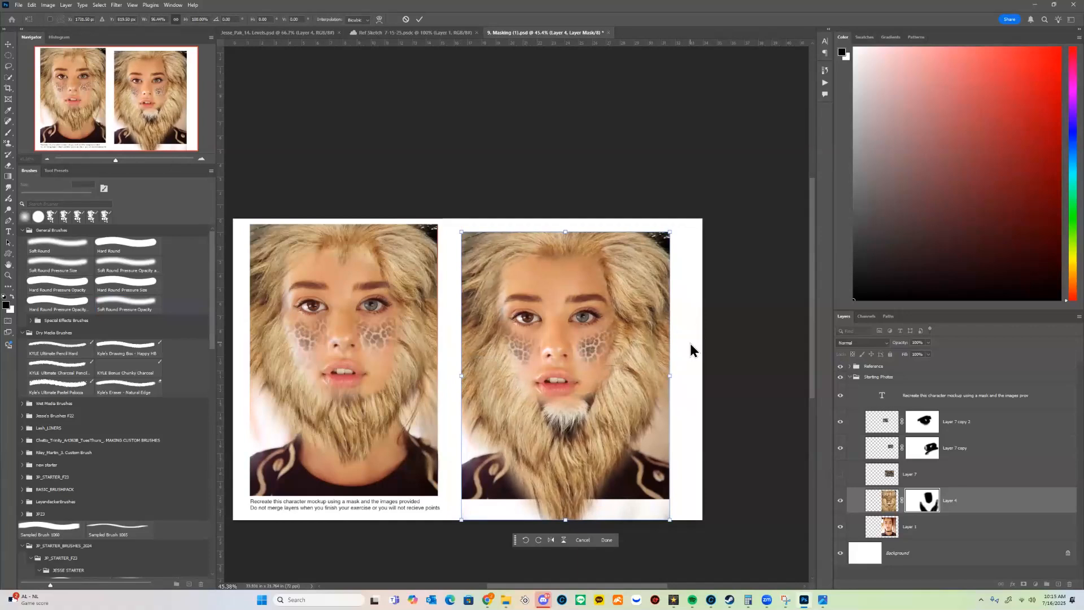
pyautogui.press('Return')
# Step: Trim the beard's tip on the lion mask to hide the fur hanging below the portrait
pyautogui.press('b')
pyautogui.press('x')
pyautogui.moveTo(558, 516)
pyautogui.mouseDown()
pyautogui.moveTo(527, 491)
pyautogui.moveTo(612, 525)
pyautogui.moveTo(547, 509)
pyautogui.mouseUp()
pyautogui.press('x')
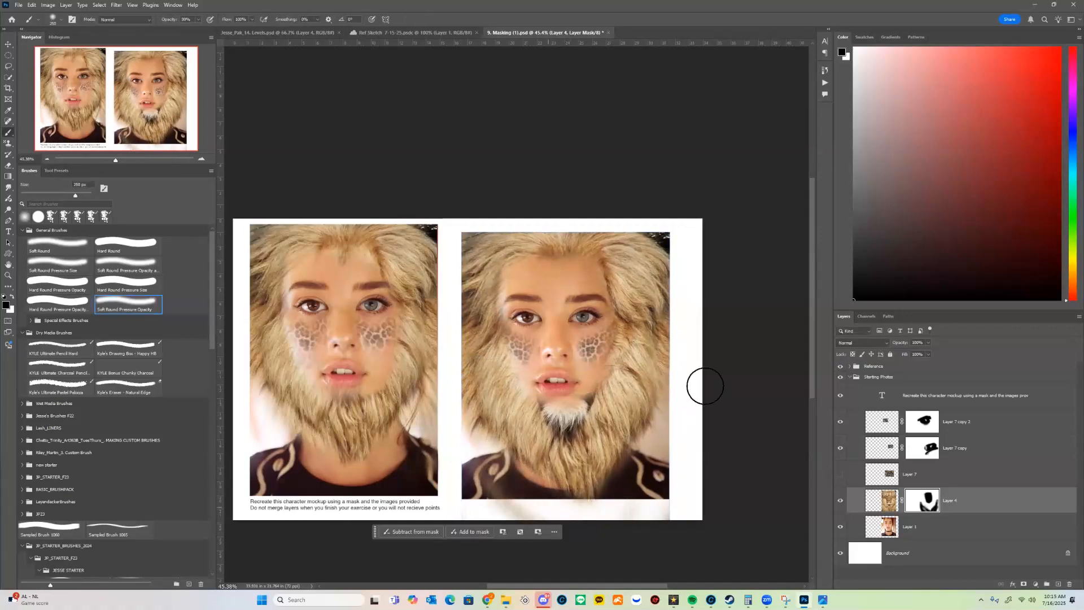
# Step: Hide the white chin fur below the mouth by painting black on the lion mask with a smaller 80 px brush
pyautogui.press('[')
pyautogui.press('[')
pyautogui.press('[')
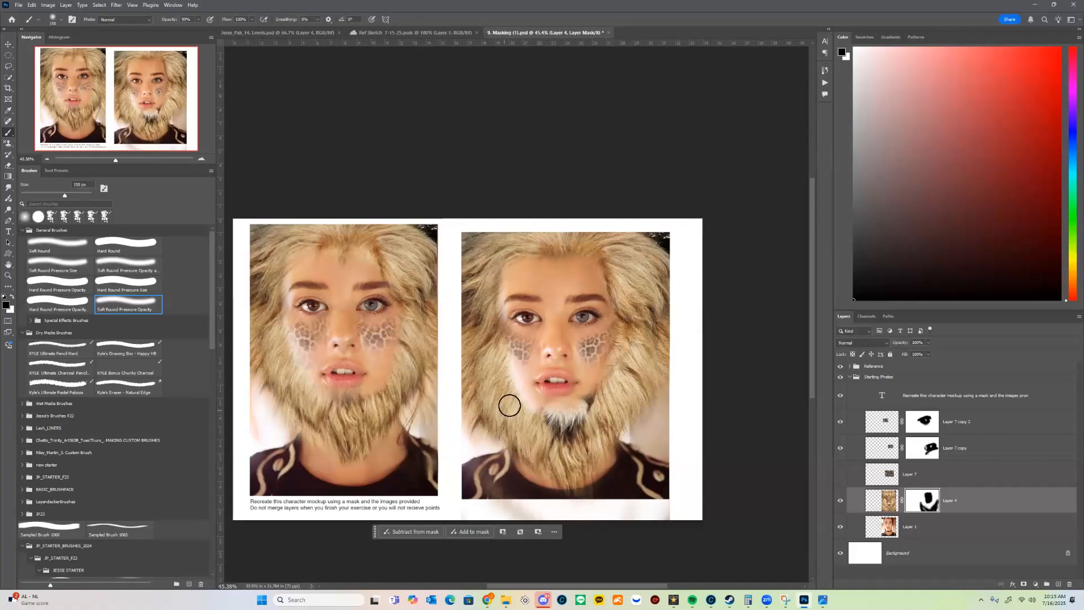
pyautogui.press('x')
pyautogui.press('[')
pyautogui.press('[')
pyautogui.press('[')
pyautogui.press('[')
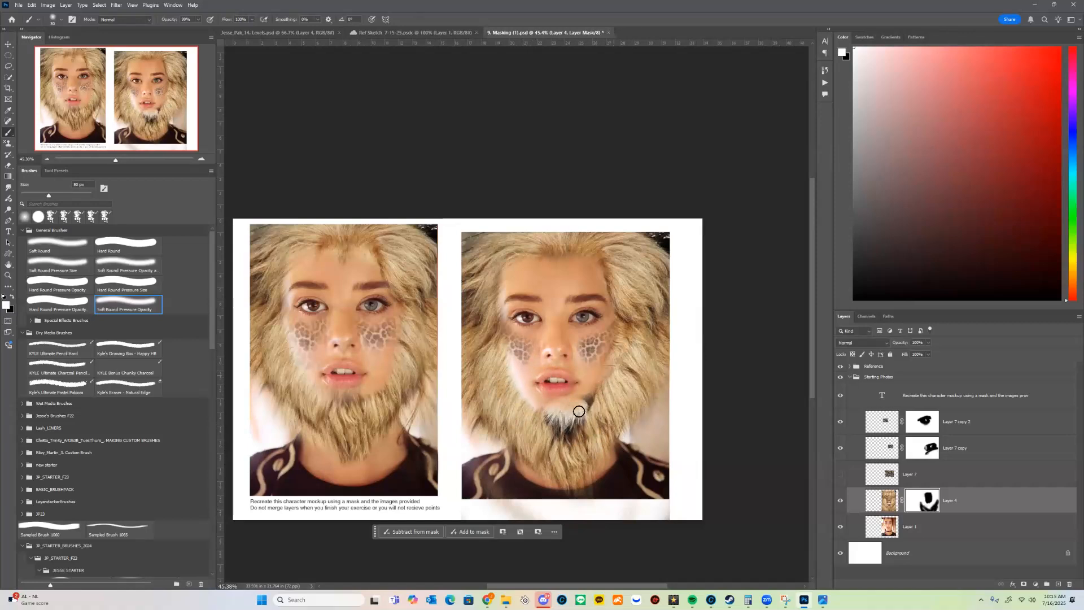
pyautogui.press('x')
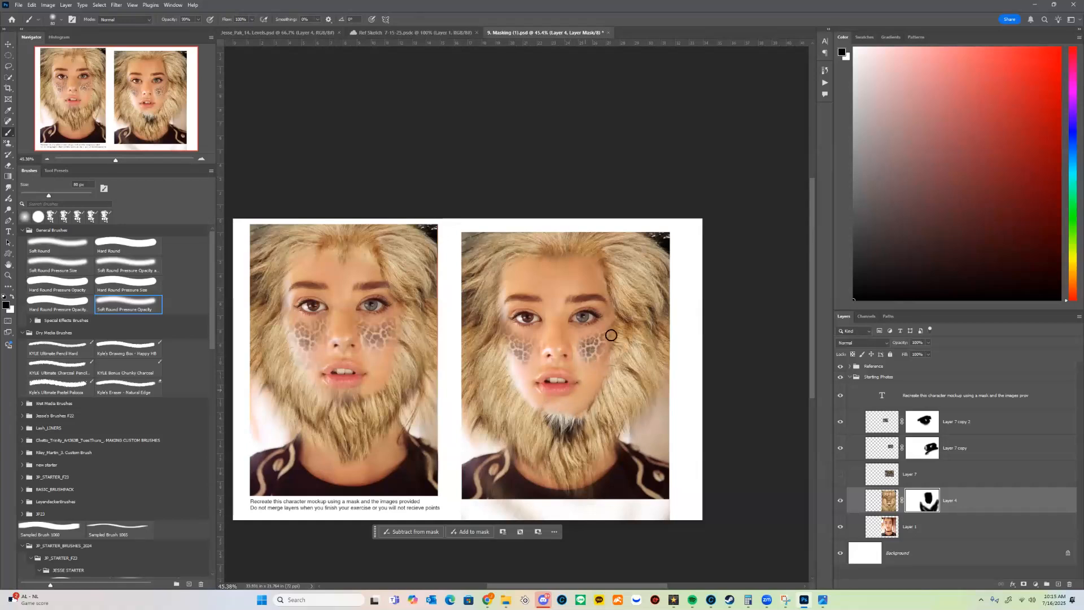
# Step: Refine the fur edge beside the left eye and cheek by painting black on the lion mask with a 90 px brush
pyautogui.press('x')
pyautogui.press('x')
pyautogui.press(']')
pyautogui.press('x')
pyautogui.press('x')
pyautogui.moveTo(503, 310); pyautogui.dragTo(511, 354)
pyautogui.hotkey('ctrl', 'z')
pyautogui.moveTo(514, 311); pyautogui.dragTo(509, 345)
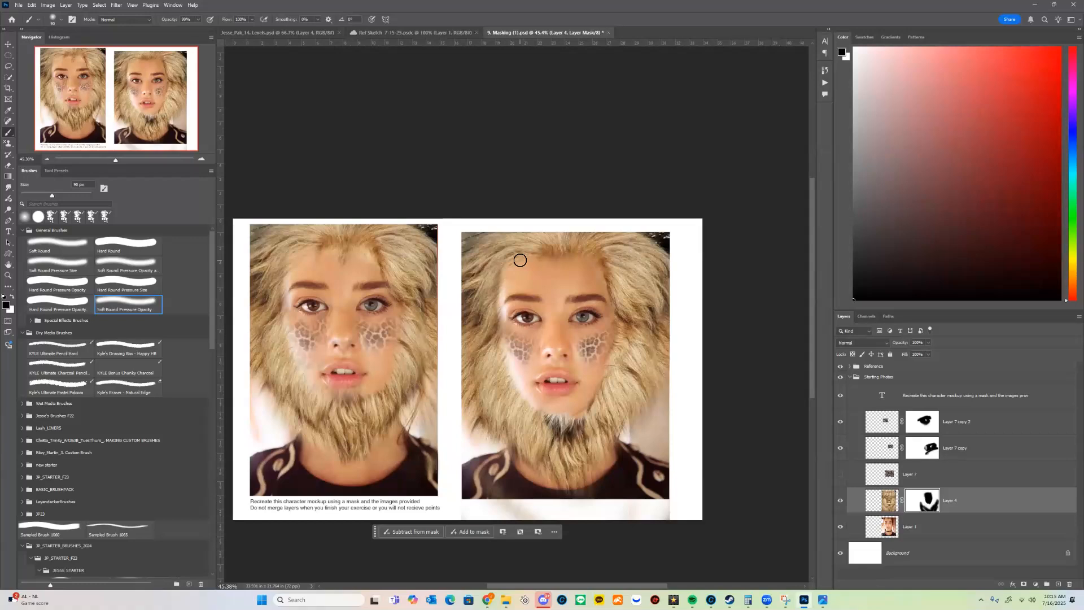
# Step: Trim the mane's lower outer edge on the lion mask with a larger 175 px brush
pyautogui.press(']')
pyautogui.press(']')
pyautogui.press(']')
pyautogui.press(']')
pyautogui.moveTo(449, 397)
pyautogui.mouseDown()
pyautogui.moveTo(481, 447)
pyautogui.moveTo(452, 389)
pyautogui.mouseUp()
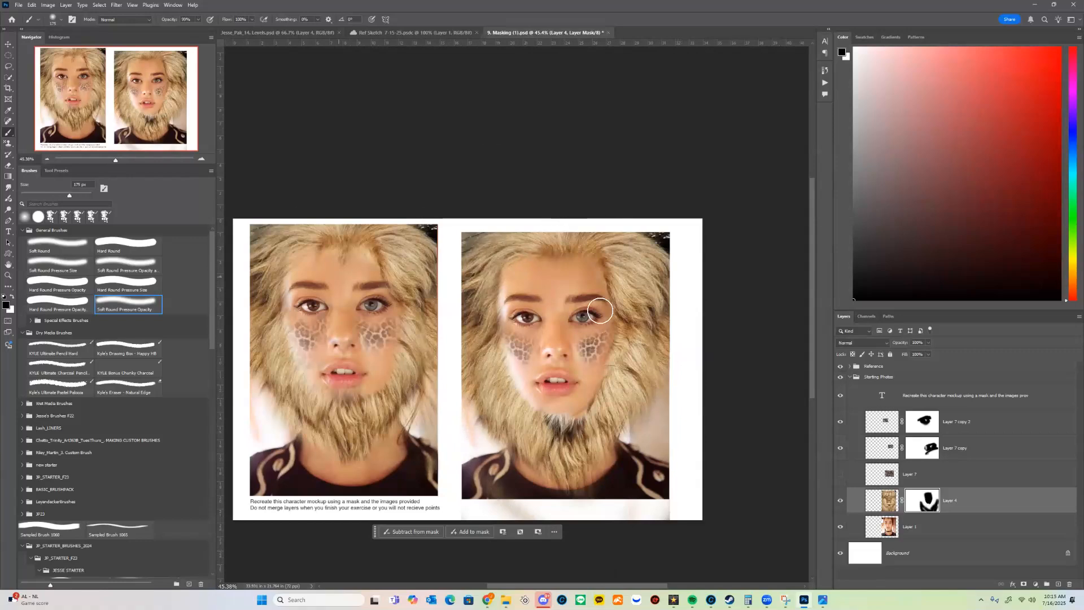
# Step: Choose the textured brush _A_texture_21b at 100 px and soften the beard's outer edges on the lion mask
pyautogui.scroll(-5, 171, 431)
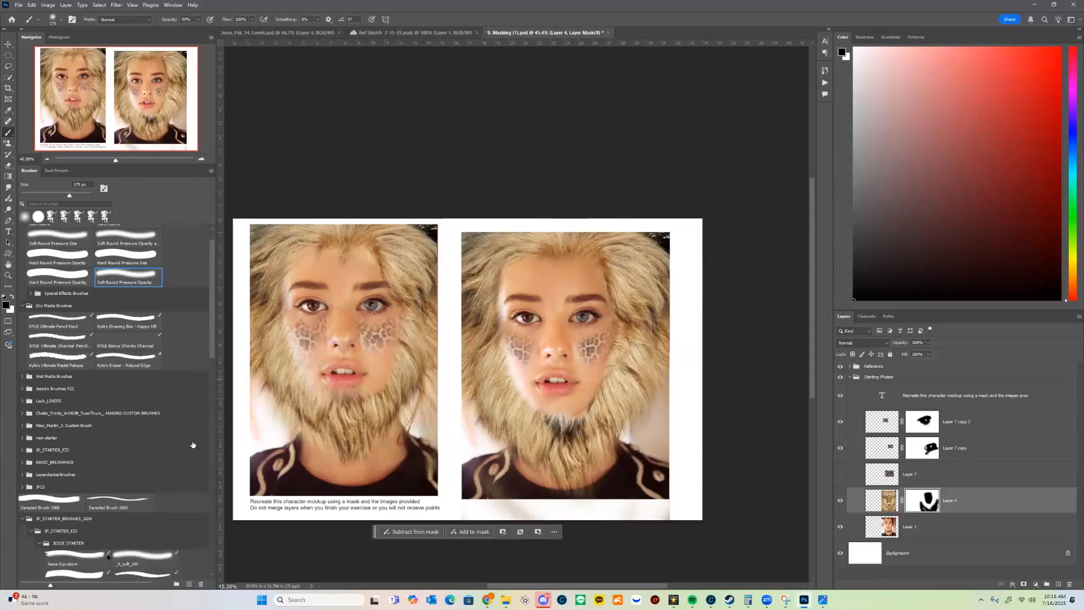
pyautogui.scroll(-8, 147, 442)
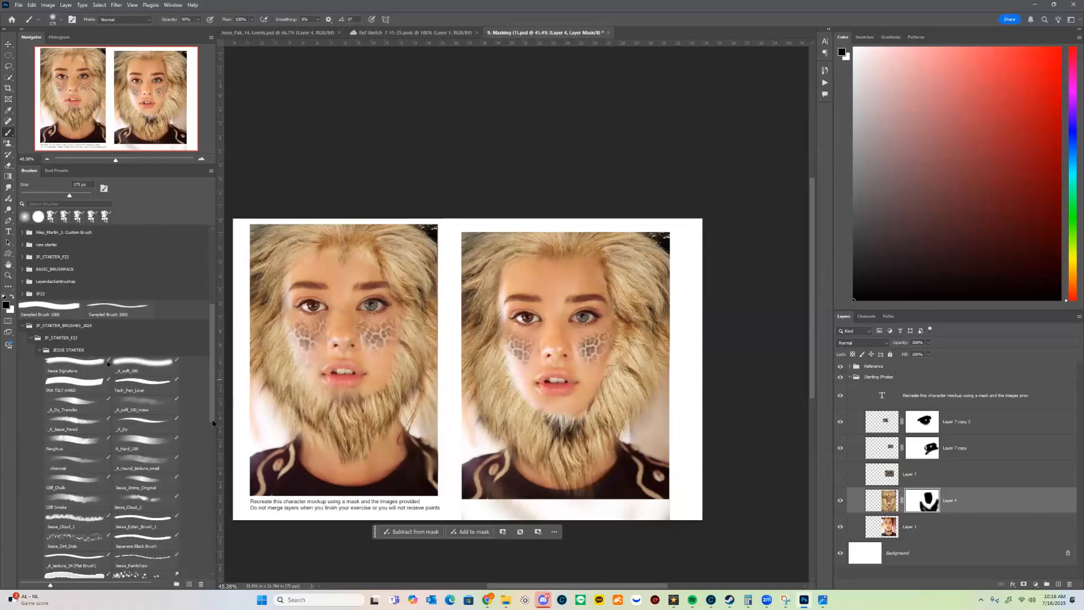
pyautogui.click(147, 442)
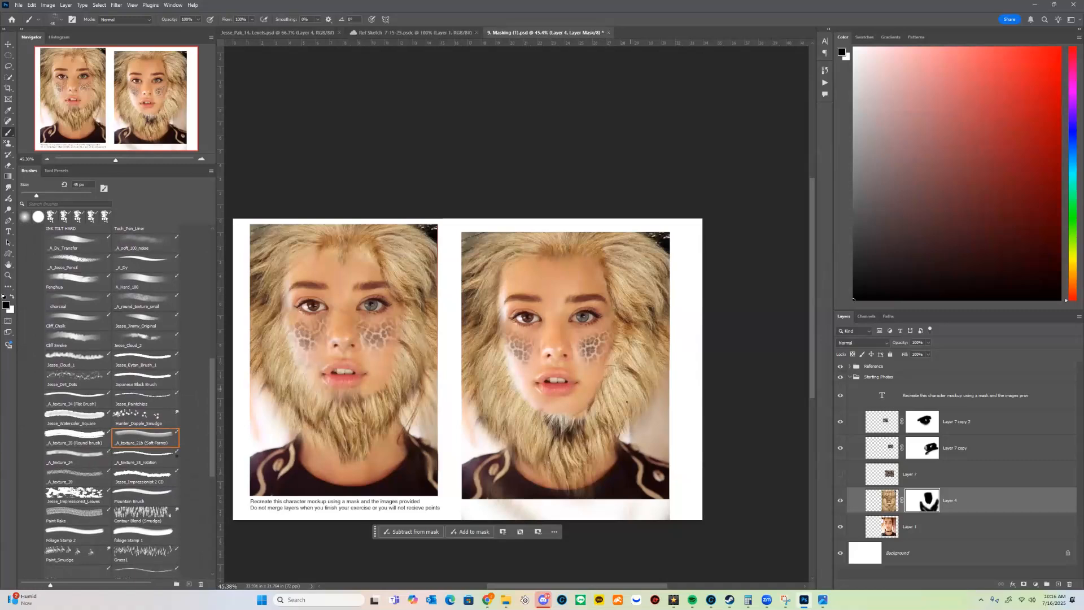
pyautogui.click(622, 432)
pyautogui.press('x')
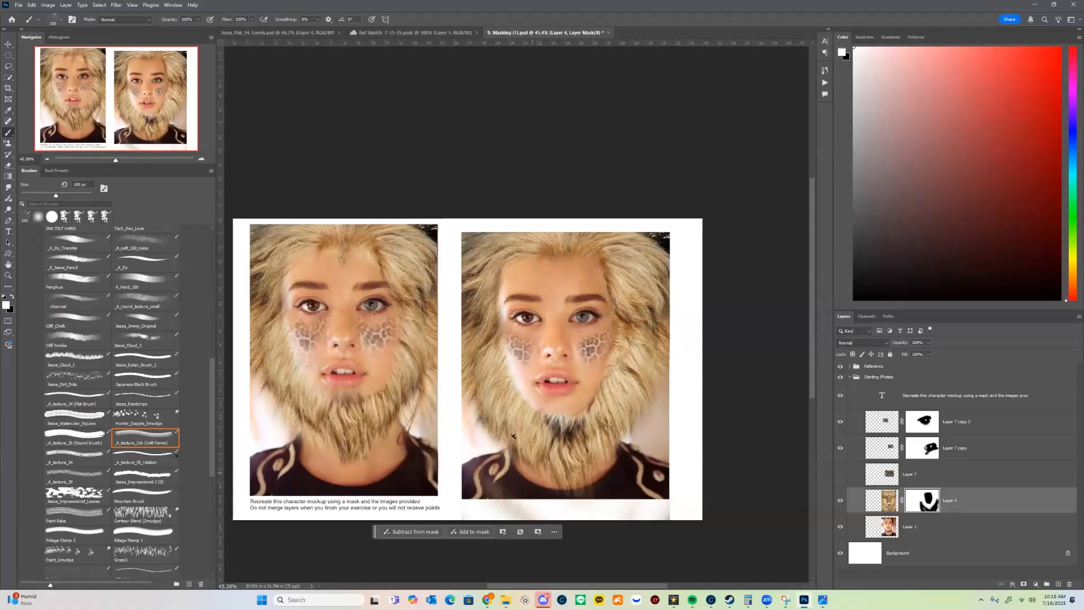
pyautogui.press('x')
pyautogui.moveTo(460, 410); pyautogui.dragTo(469, 389)
pyautogui.press('b')
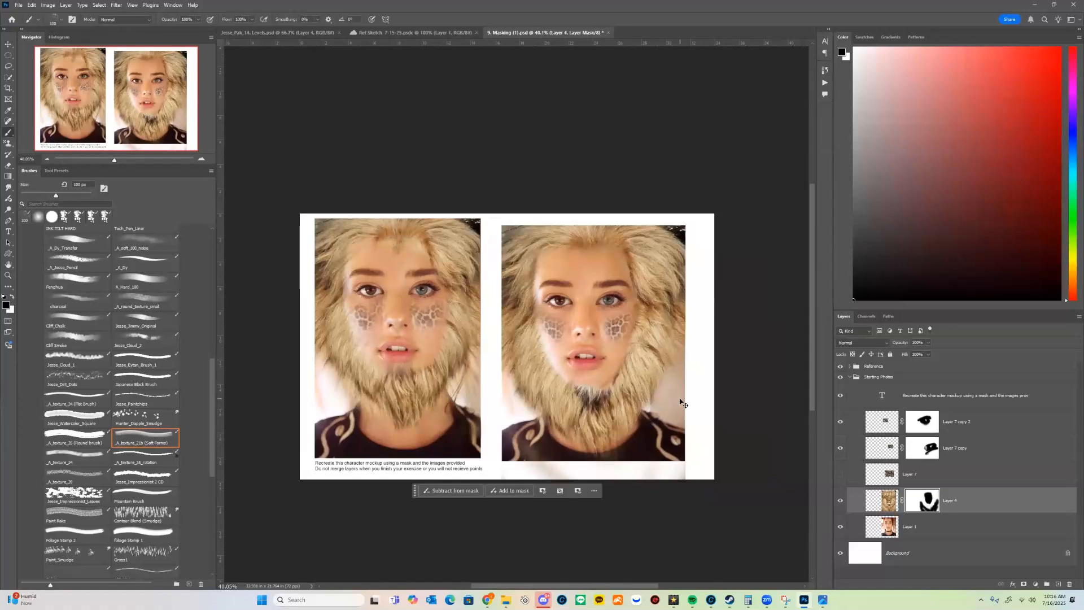
# Step: Refine the fur edges along the mane and chin on the lion mask with the textured brush, alternating white and black
pyautogui.press('x')
pyautogui.press('x')
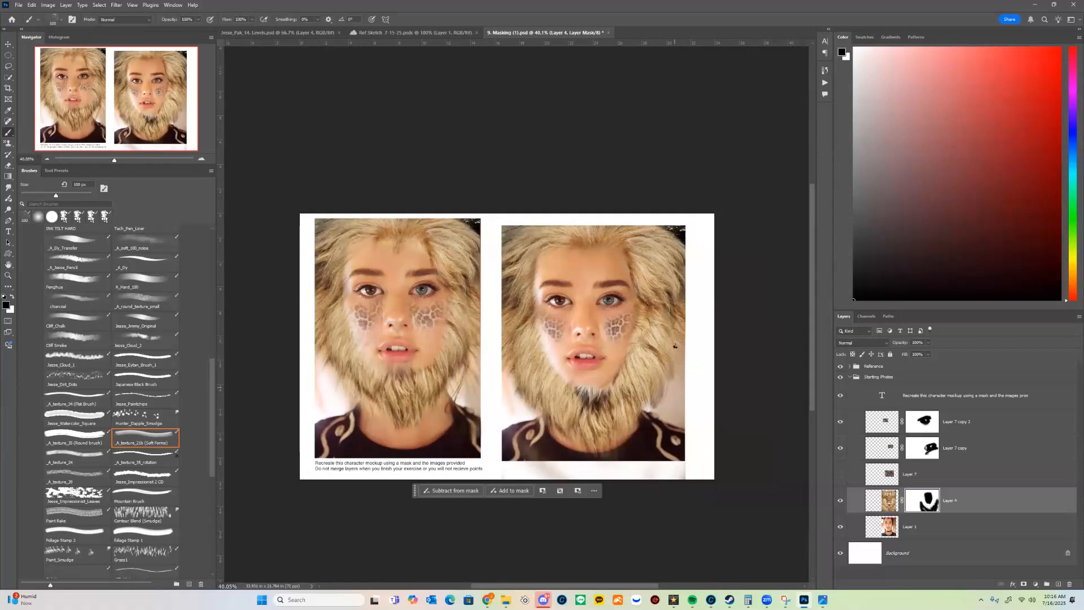
pyautogui.press('x')
pyautogui.moveTo(728, 429); pyautogui.dragTo(720, 470)
pyautogui.press('z')
pyautogui.moveTo(670, 412); pyautogui.dragTo(721, 382)
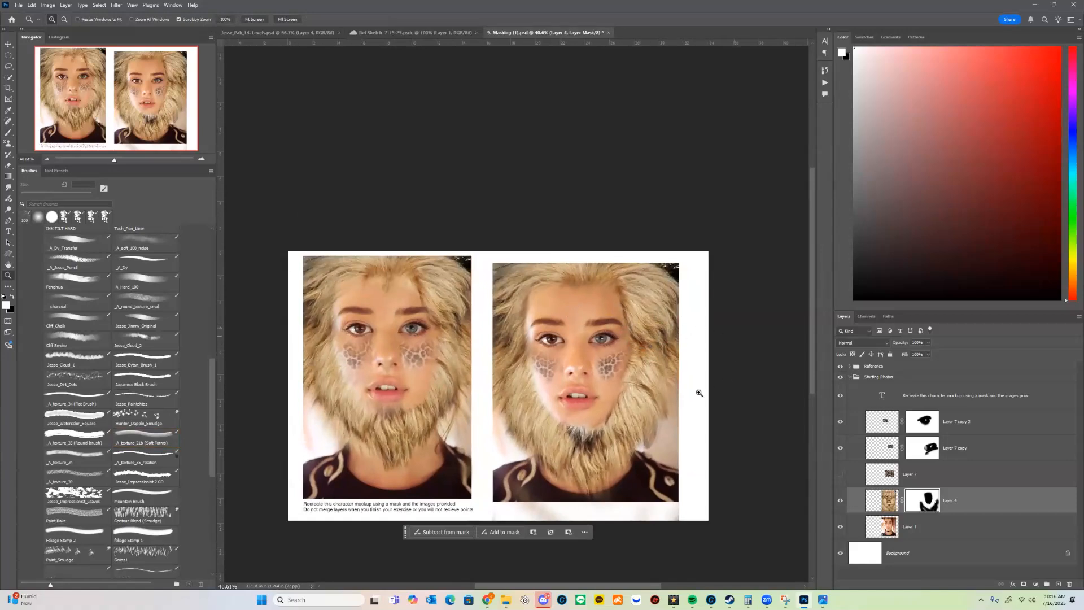
pyautogui.moveTo(529, 394); pyautogui.dragTo(549, 372)
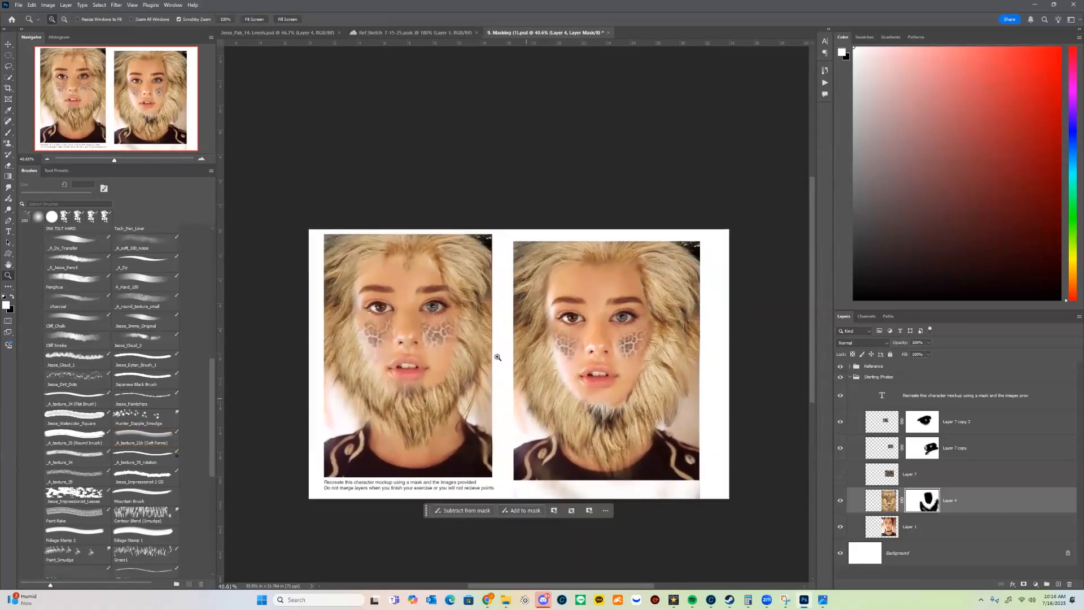
pyautogui.press('x')
pyautogui.press('b')
pyautogui.press('x')
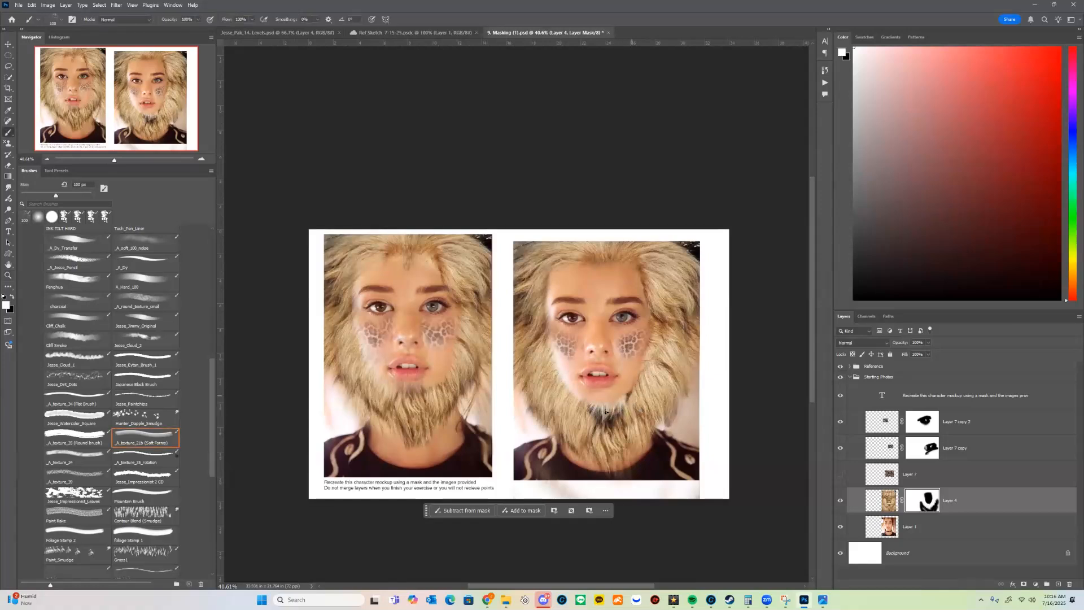
pyautogui.press('x')
pyautogui.press('x')
pyautogui.press('x')
# Step: Save the mockup as a Photoshop file, adding the author's name in front of the existing file name
pyautogui.hotkey('ctrl', 'shift', 's')
pyautogui.press('Escape')
pyautogui.click(19, 6)
pyautogui.click(46, 108)
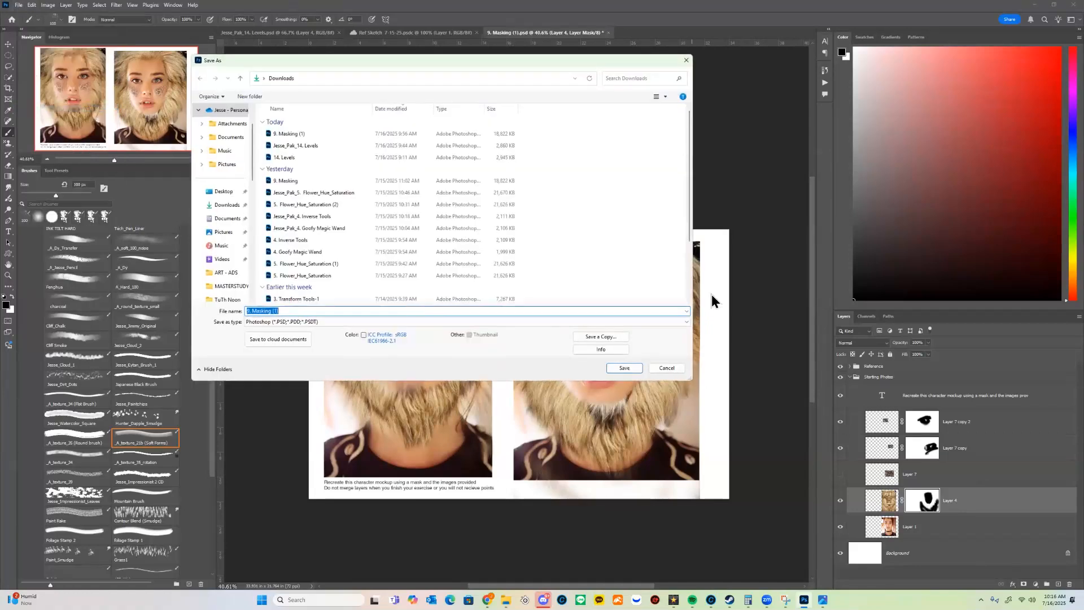
pyautogui.press('Home')
pyautogui.write('Jesse_Pak_')
pyautogui.press('Return')
pyautogui.press('Return')
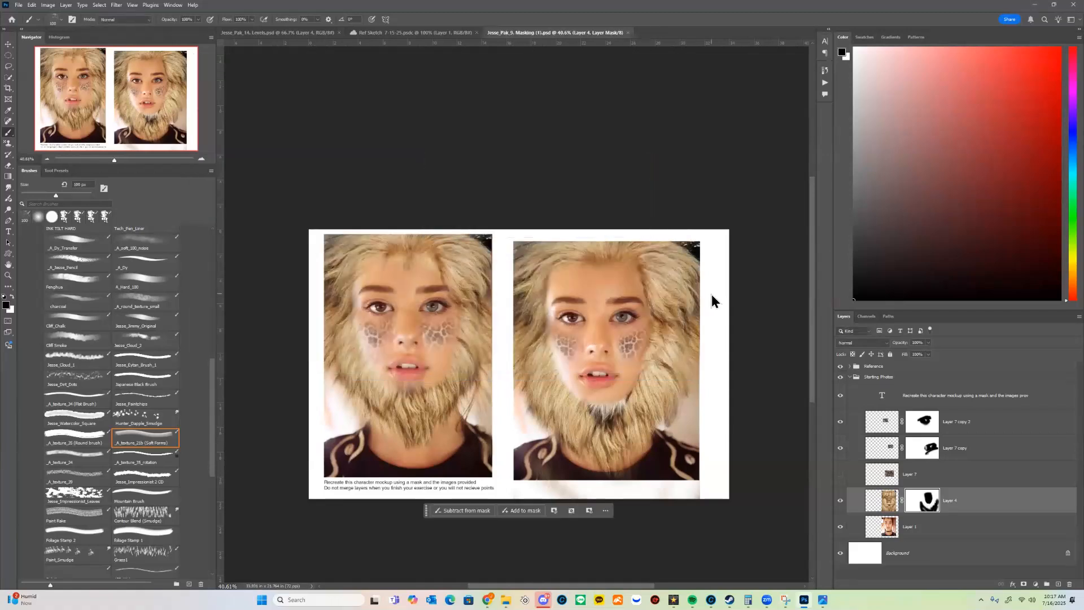
# Step: Save a copy of the mockup as a JPEG with maximum quality 12
pyautogui.click(19, 5)
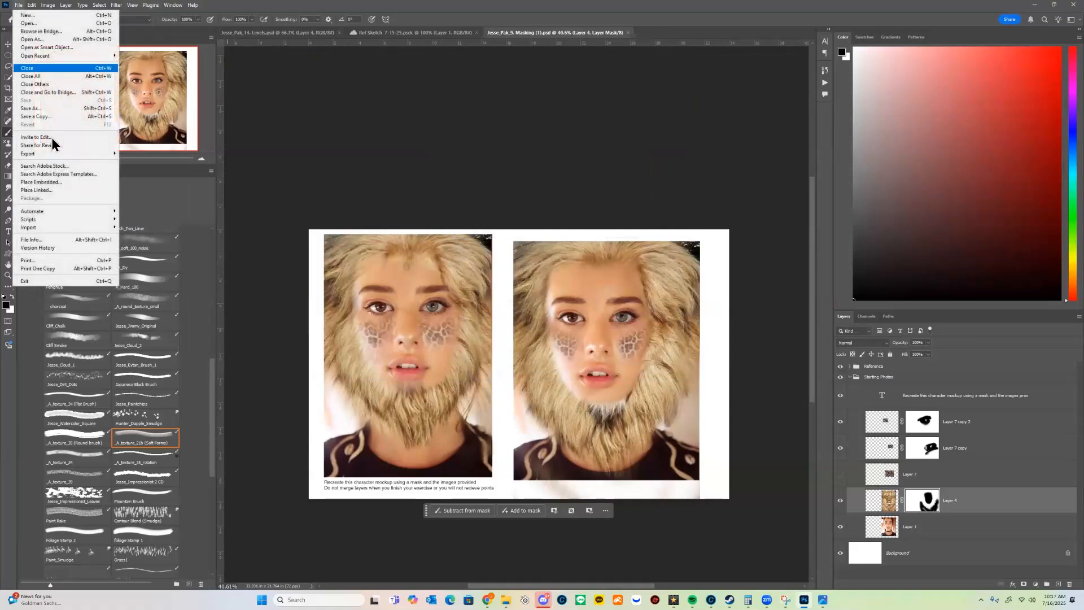
pyautogui.click(59, 116)
pyautogui.click(269, 310)
pyautogui.moveTo(248, 310); pyautogui.dragTo(281, 312)
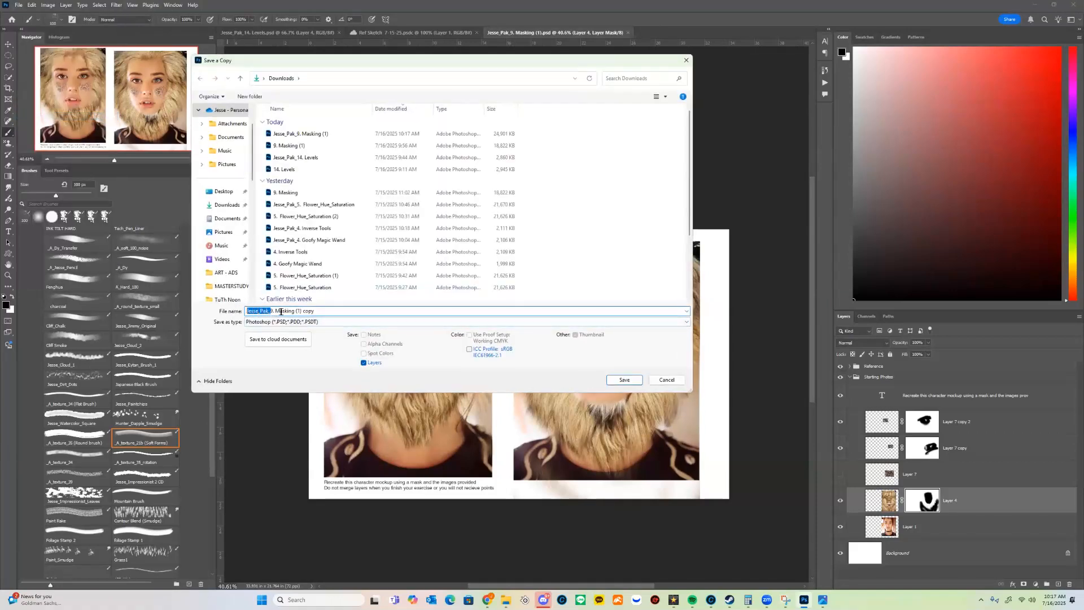
pyautogui.click(263, 311)
pyautogui.moveTo(315, 312); pyautogui.dragTo(294, 312)
pyautogui.click(313, 312)
pyautogui.click(303, 321)
pyautogui.click(305, 379)
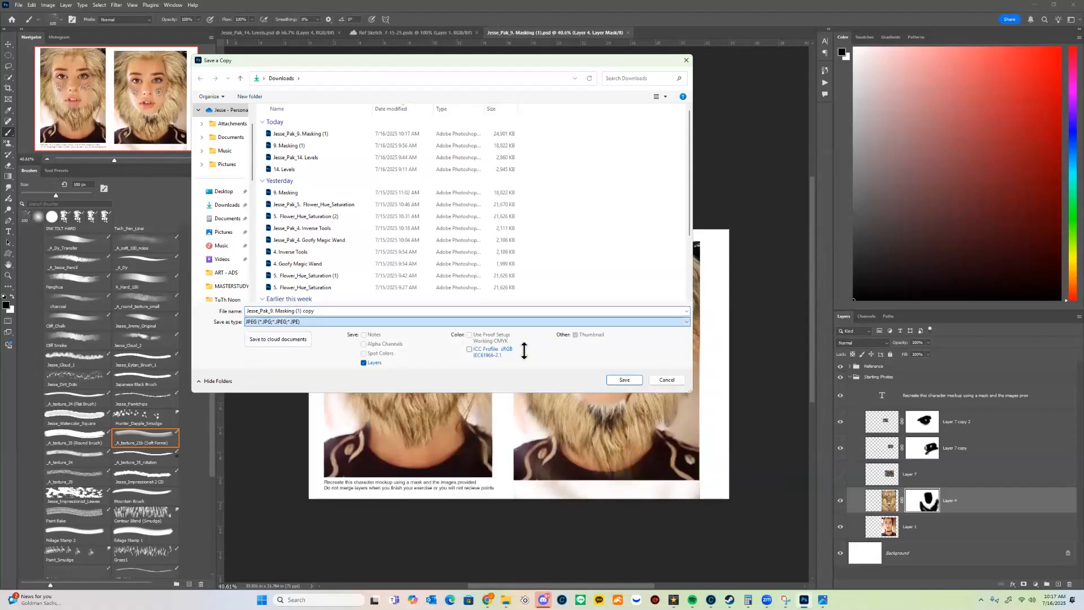
pyautogui.click(630, 379)
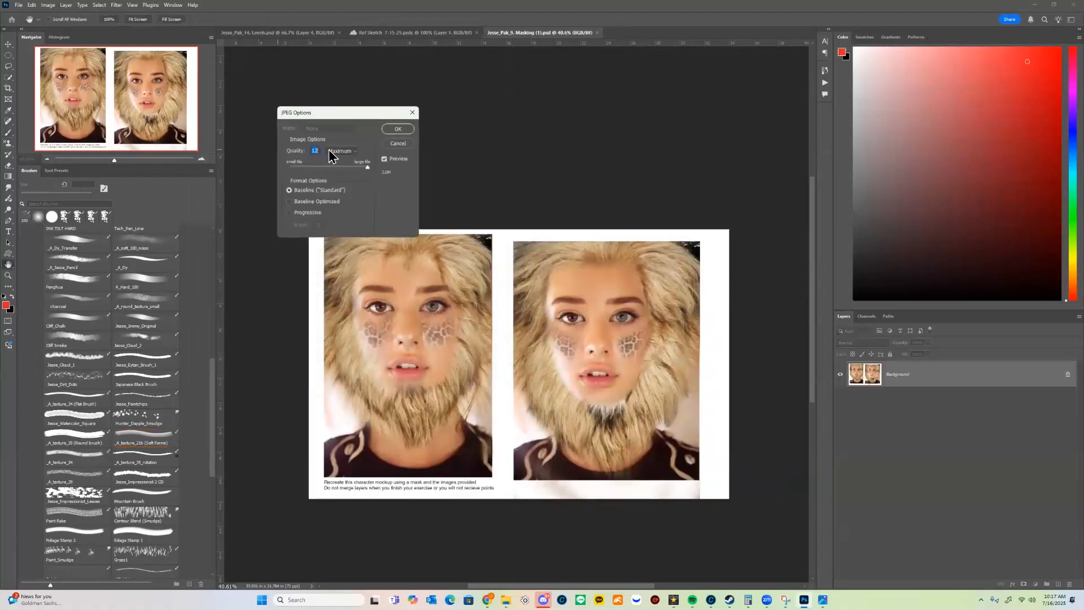
pyautogui.click(397, 129)
pyautogui.press('z')
pyautogui.moveTo(594, 376); pyautogui.dragTo(632, 368)
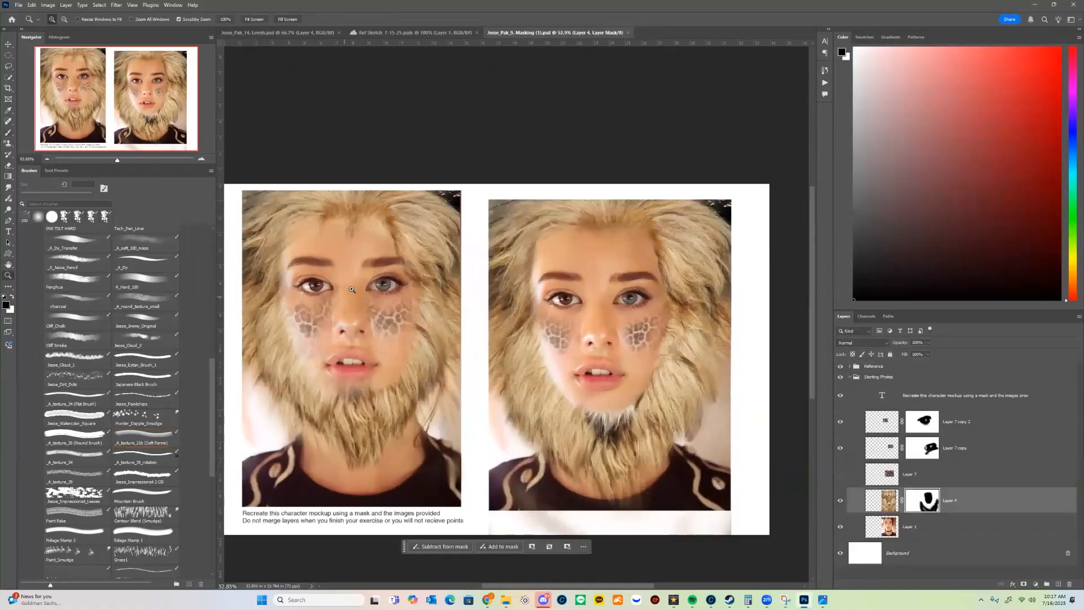